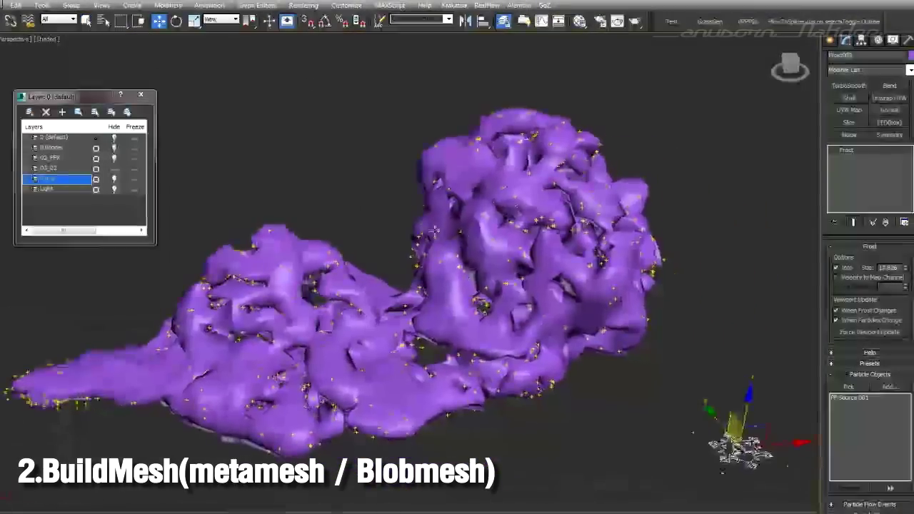
- Close the layer manager and zoom out on the purple Frost blob mesh of the cloud
{"action": "left_click", "coordinate": [141, 95]}
{"action": "scroll", "coordinate": [439, 214], "scroll_direction": "down", "scroll_amount": 2}
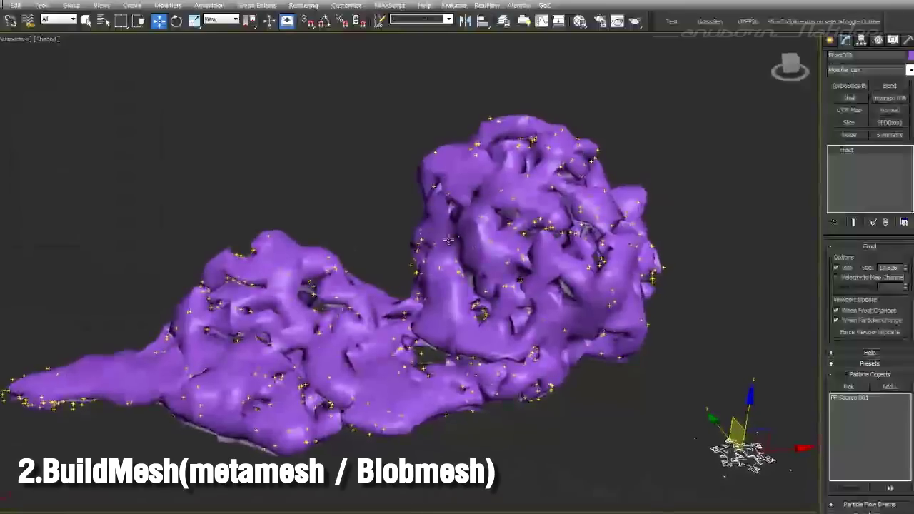
{"action": "scroll", "coordinate": [440, 214], "scroll_direction": "down", "scroll_amount": 2}
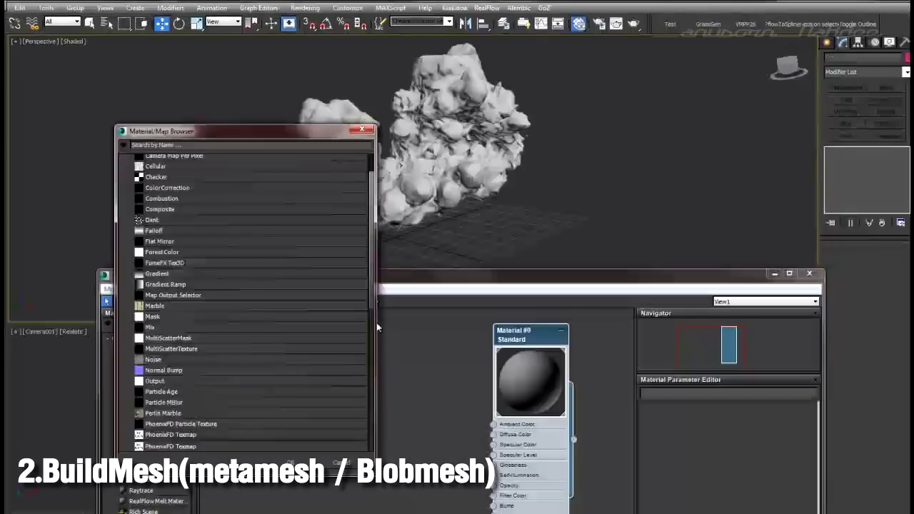
{"action": "left_click_drag", "start_coordinate": [376, 321], "coordinate": [378, 333]}
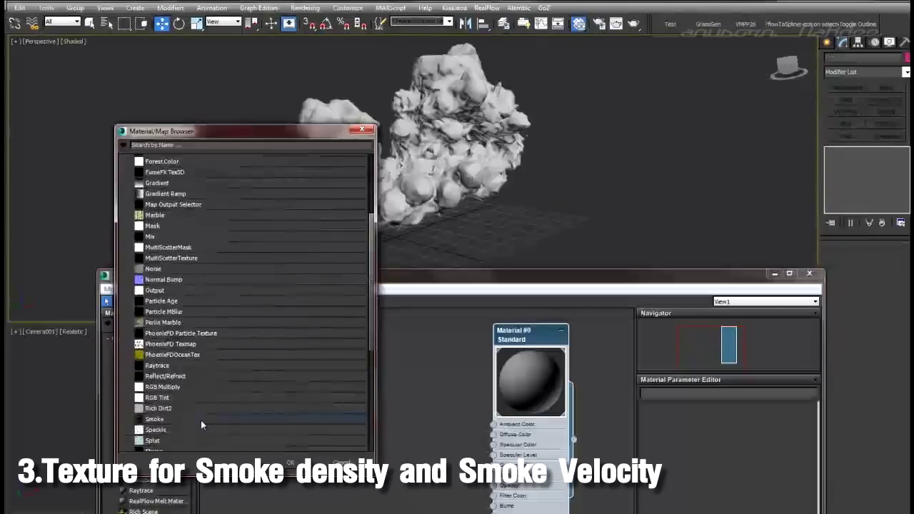
- Add a Smoke map node beside Material #0 and wire it to Diffuse Color
{"action": "double_click", "coordinate": [190, 418]}
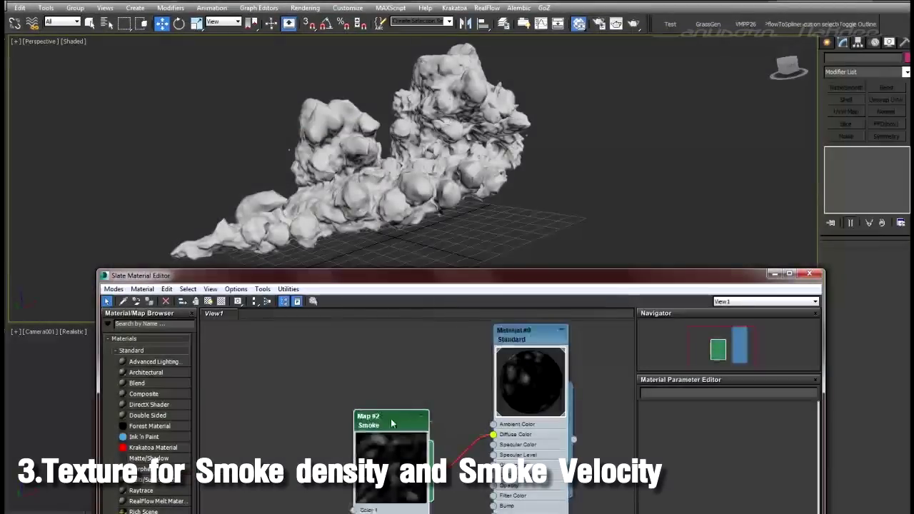
{"action": "left_click_drag", "start_coordinate": [364, 425], "coordinate": [358, 353]}
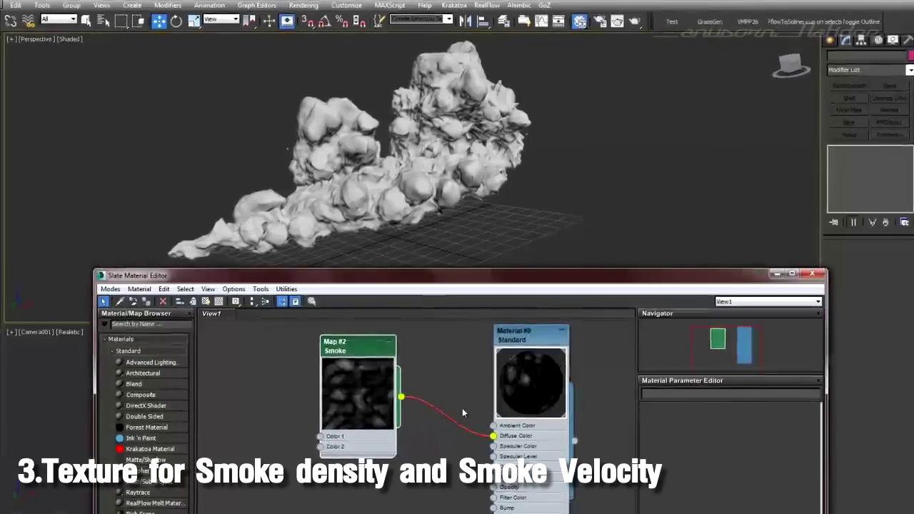
{"action": "left_click", "coordinate": [539, 361]}
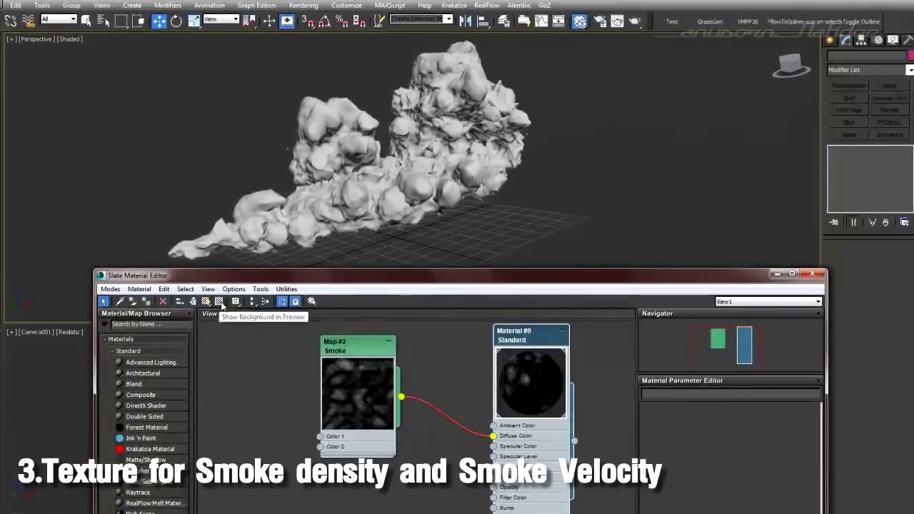
- Enable the checker preview background, show the smoke on the mesh, and open the Smoke parameters
{"action": "left_click", "coordinate": [205, 302]}
{"action": "left_click", "coordinate": [348, 382]}
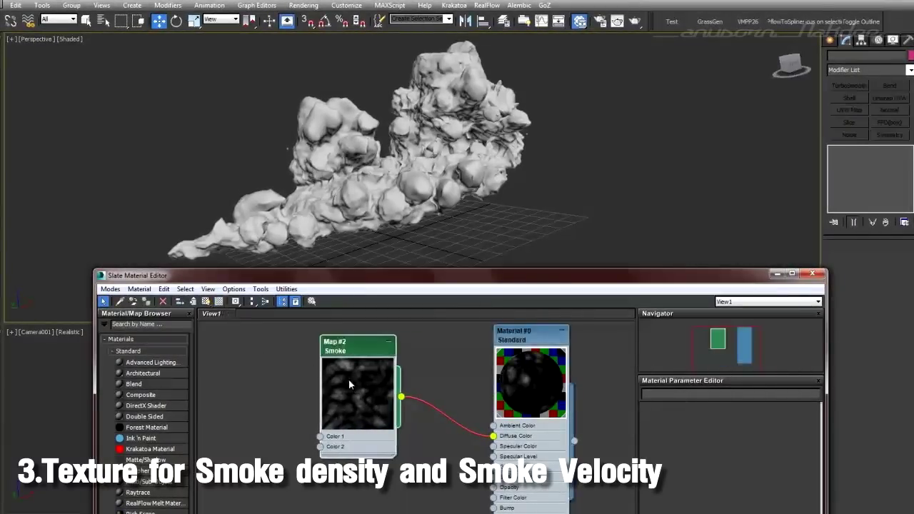
{"action": "left_click", "coordinate": [205, 300]}
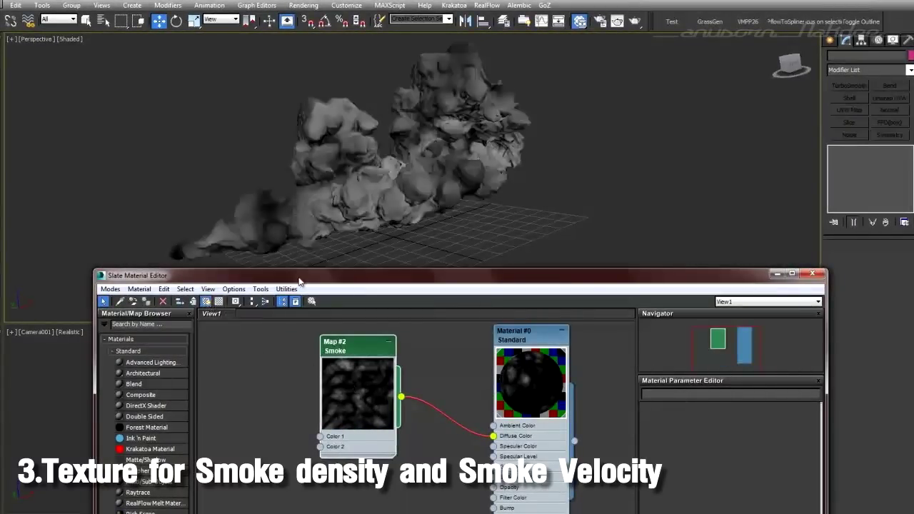
{"action": "double_click", "coordinate": [364, 356]}
{"action": "left_click_drag", "start_coordinate": [669, 280], "coordinate": [689, 250]}
{"action": "left_click", "coordinate": [696, 377]}
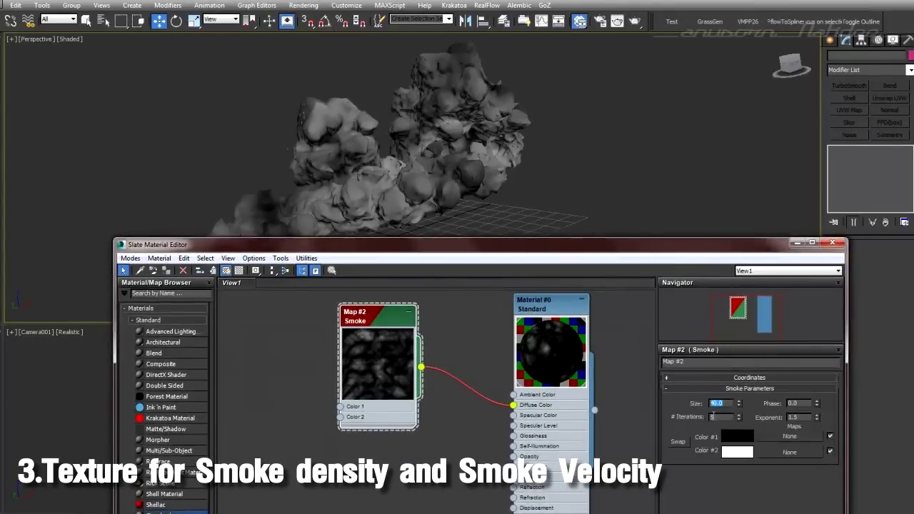
{"action": "type", "text": "5"}
- Set the Smoke Size to 5 and Exponent to 2.5, then reduce Size to about 3.3
{"action": "key", "text": "Return"}
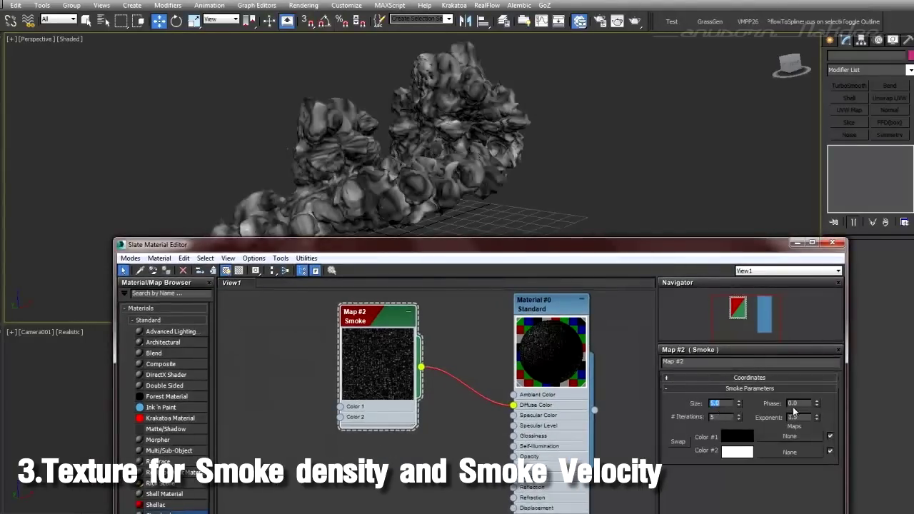
{"action": "double_click", "coordinate": [800, 417]}
{"action": "type", "text": "2.5"}
{"action": "key", "text": "Return"}
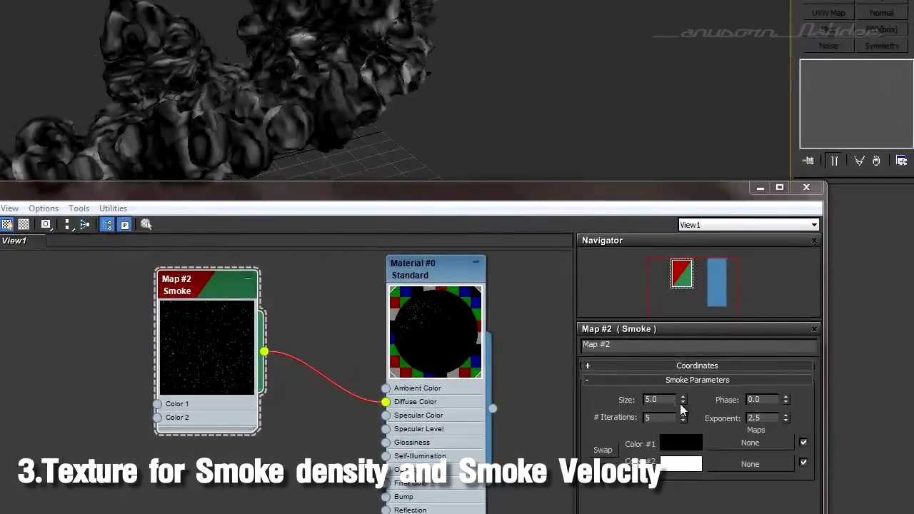
{"action": "left_click_drag", "start_coordinate": [682, 400], "coordinate": [686, 419]}
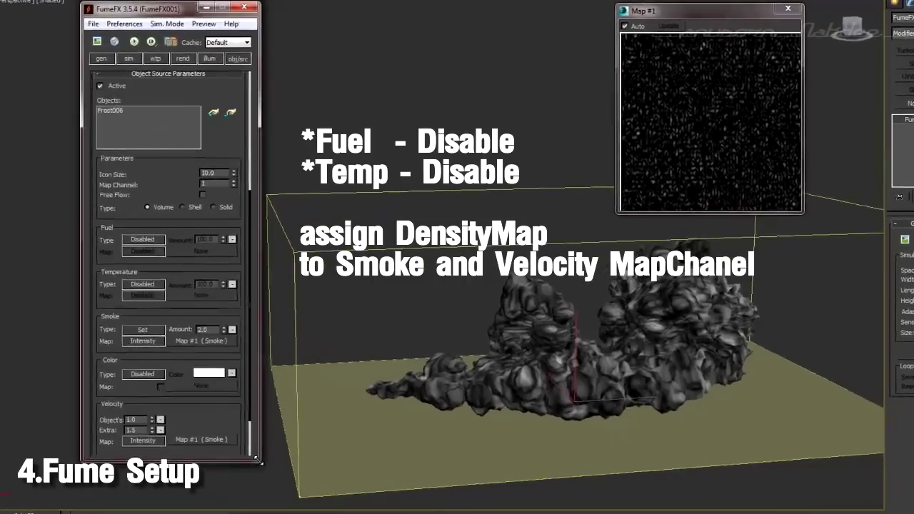
- Make the FumeFX panel taller to show more of its settings
{"action": "left_click_drag", "start_coordinate": [244, 465], "coordinate": [266, 491]}
{"action": "scroll", "coordinate": [100, 172], "scroll_direction": "up", "scroll_amount": 5}
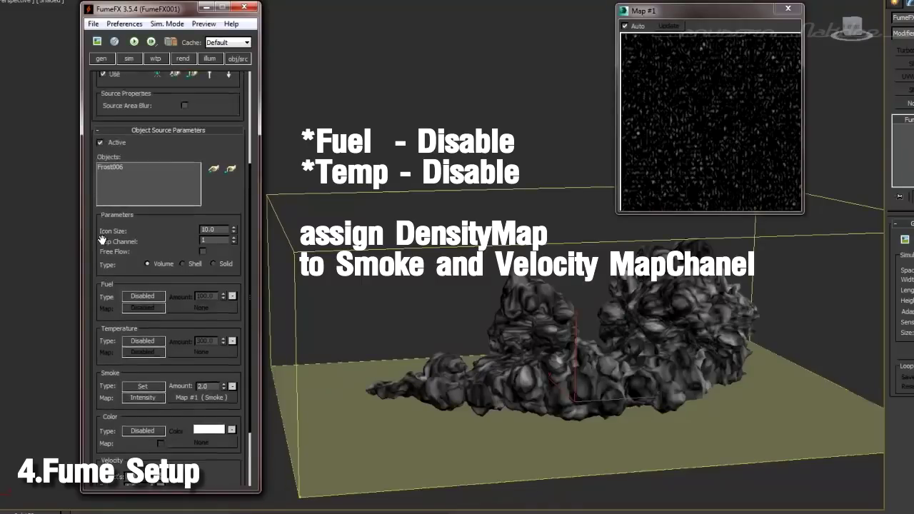
{"action": "scroll", "coordinate": [107, 163], "scroll_direction": "down", "scroll_amount": 5}
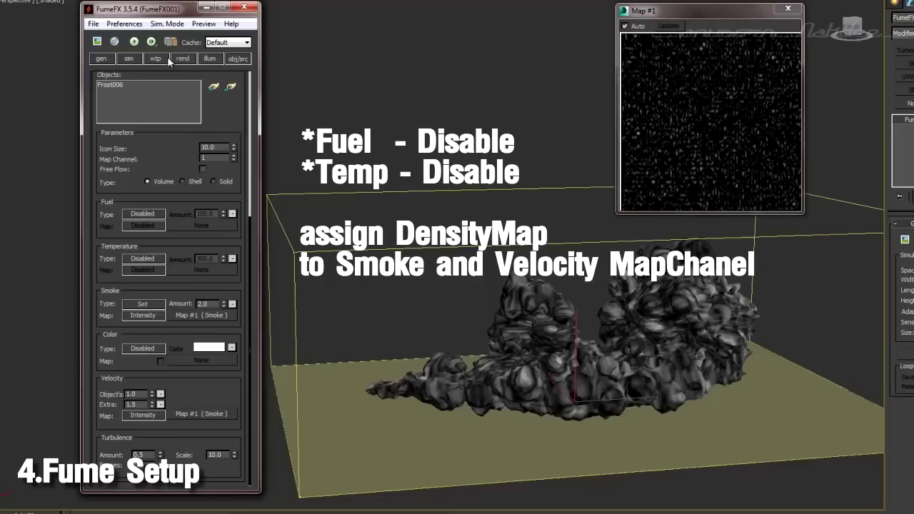
- Show the FumeFX sim tab with the Simulation and Fuel rollouts collapsed
{"action": "left_click", "coordinate": [127, 58]}
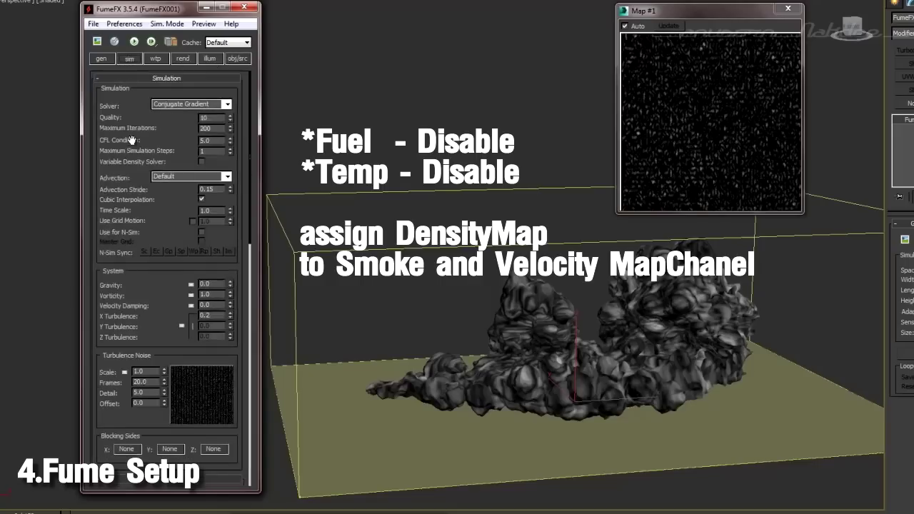
{"action": "left_click", "coordinate": [138, 78]}
{"action": "left_click", "coordinate": [142, 90]}
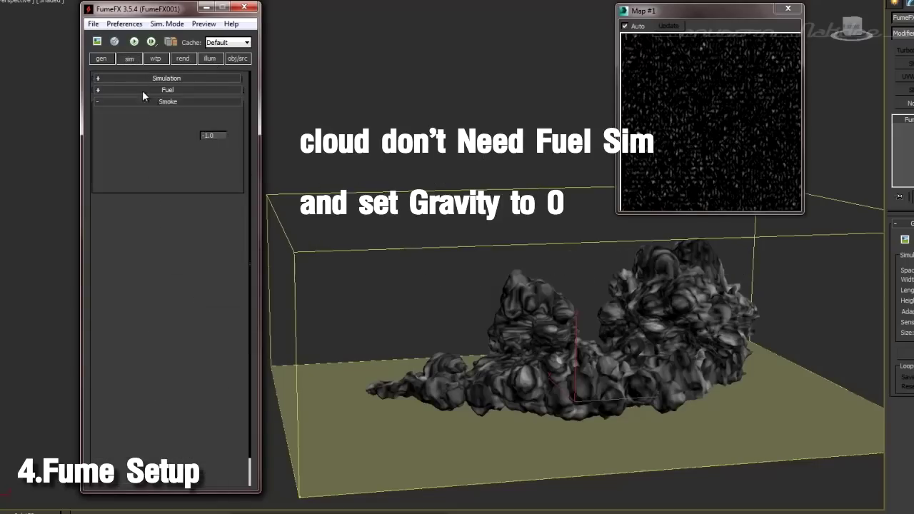
{"action": "left_click", "coordinate": [148, 101]}
{"action": "left_click", "coordinate": [153, 112]}
{"action": "left_click", "coordinate": [156, 125]}
{"action": "left_click", "coordinate": [158, 136]}
{"action": "left_click", "coordinate": [158, 148]}
{"action": "left_click", "coordinate": [140, 78]}
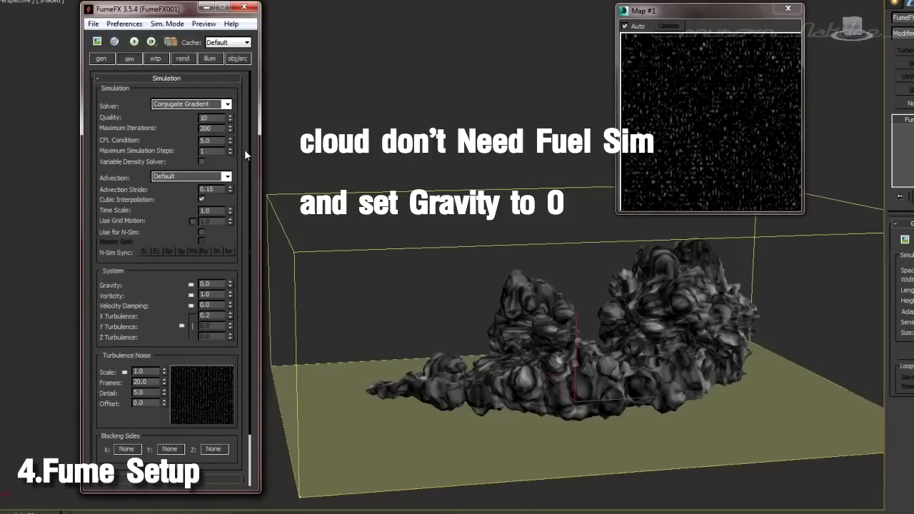
{"action": "scroll", "coordinate": [240, 126], "scroll_direction": "down", "scroll_amount": 3}
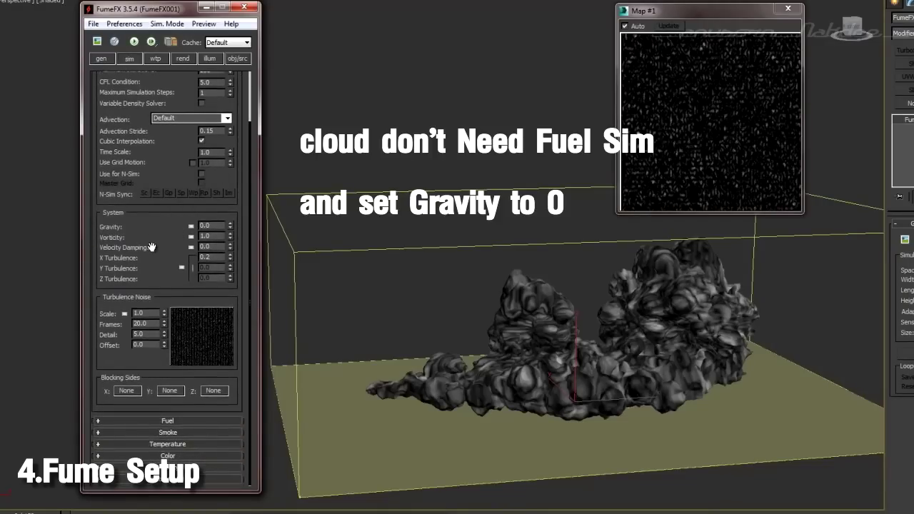
{"action": "left_click", "coordinate": [152, 421]}
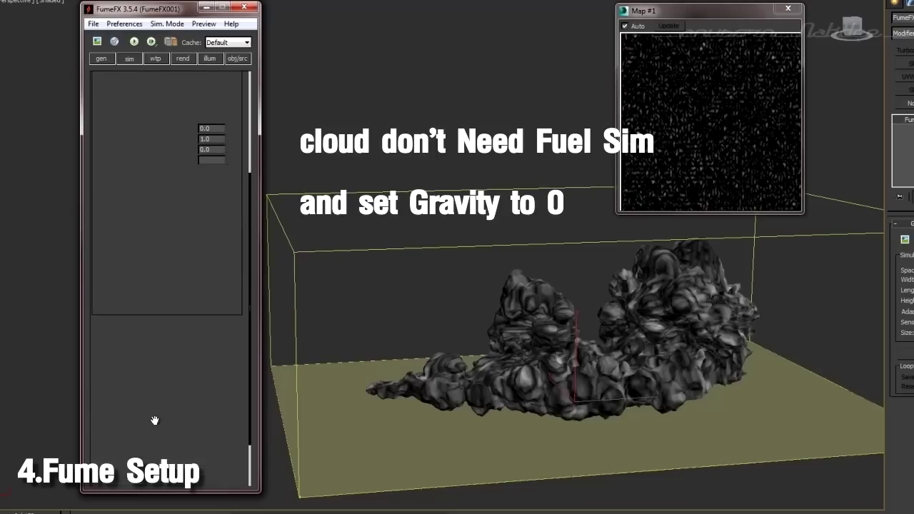
{"action": "scroll", "coordinate": [136, 407], "scroll_direction": "down", "scroll_amount": 5}
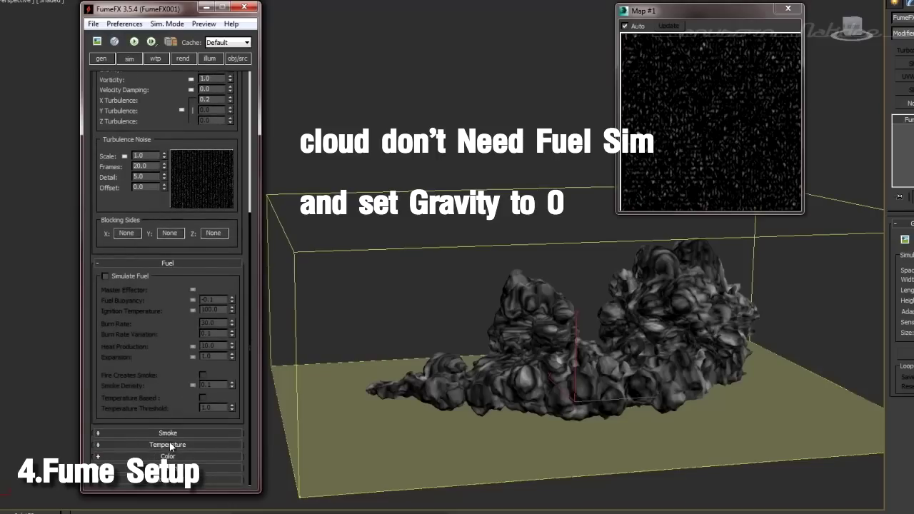
{"action": "left_click", "coordinate": [167, 433]}
{"action": "scroll", "coordinate": [159, 400], "scroll_direction": "down", "scroll_amount": 3}
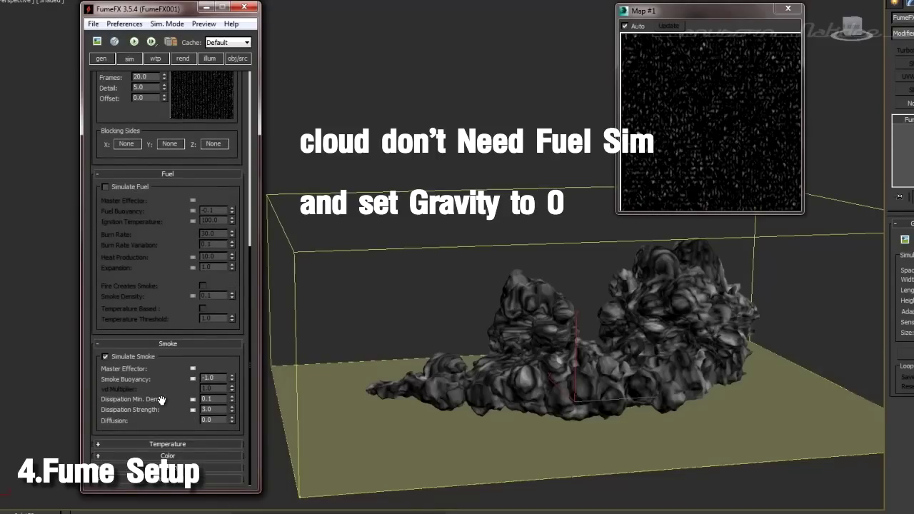
{"action": "left_click", "coordinate": [190, 444]}
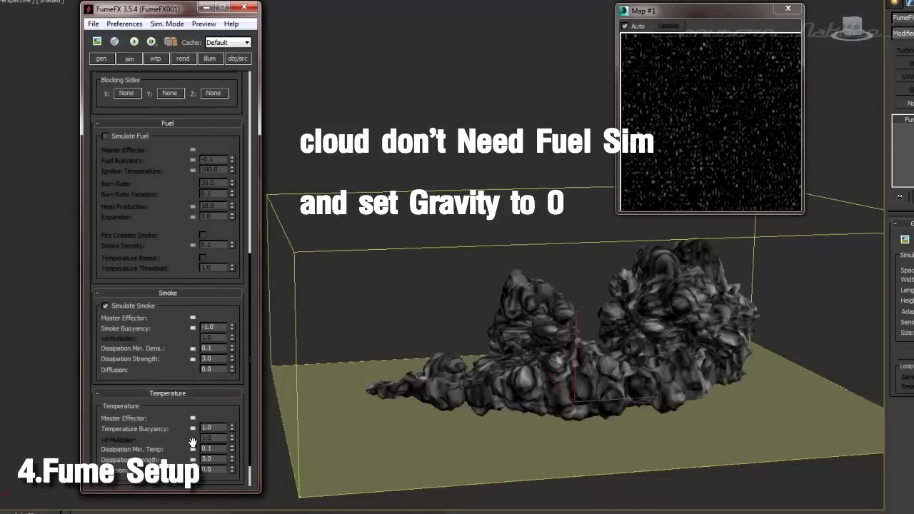
{"action": "scroll", "coordinate": [164, 440], "scroll_direction": "down", "scroll_amount": 3}
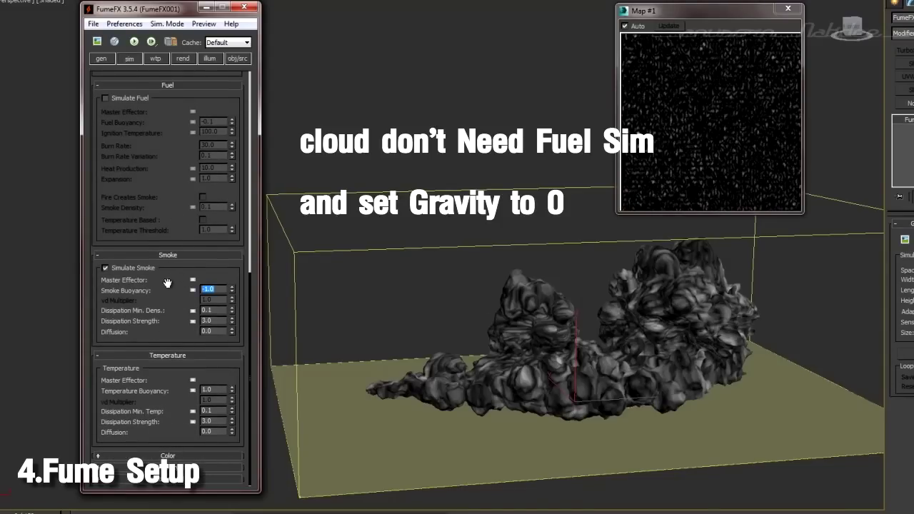
{"action": "scroll", "coordinate": [164, 293], "scroll_direction": "up", "scroll_amount": 6}
{"action": "scroll", "coordinate": [164, 305], "scroll_direction": "up", "scroll_amount": 6}
{"action": "scroll", "coordinate": [150, 254], "scroll_direction": "up", "scroll_amount": 2}
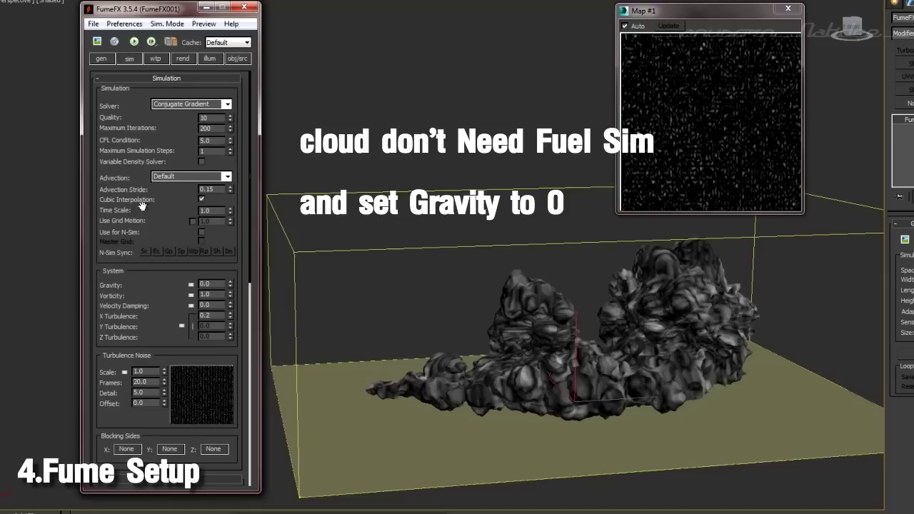
- Show FumeFX General Parameters with the simulation area and 0–20 output frame range
{"action": "left_click", "coordinate": [102, 58]}
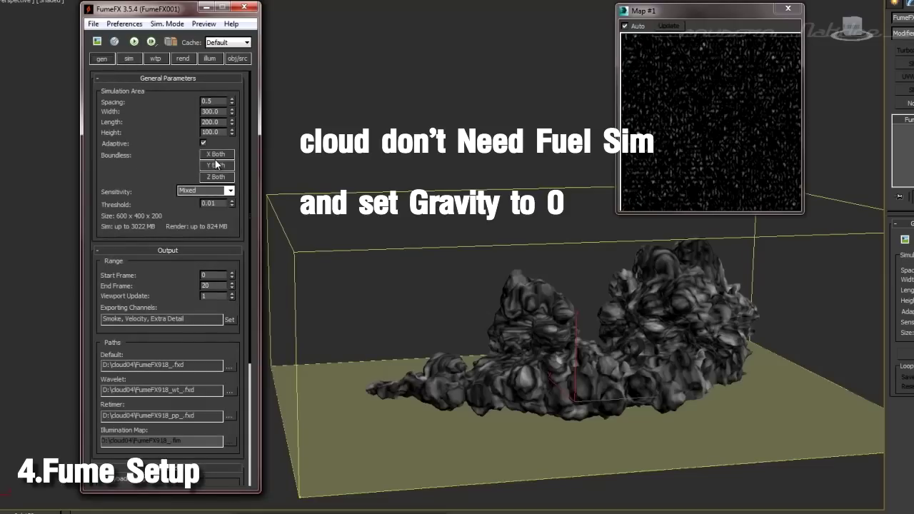
{"action": "scroll", "coordinate": [152, 140], "scroll_direction": "down", "scroll_amount": 1}
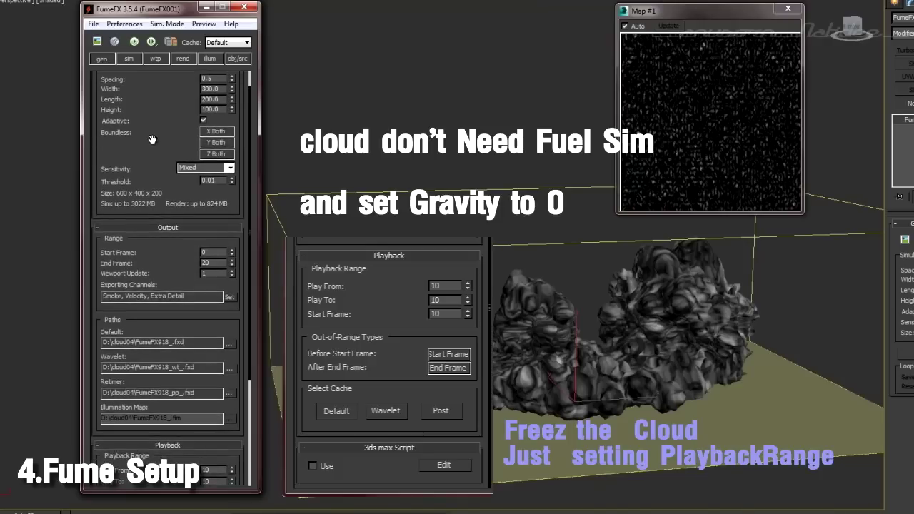
{"action": "mouse_move", "coordinate": [152, 140]}
{"action": "left_mouse_down"}
{"action": "mouse_move", "coordinate": [150, 110]}
{"action": "mouse_move", "coordinate": [141, 250]}
{"action": "left_mouse_up"}
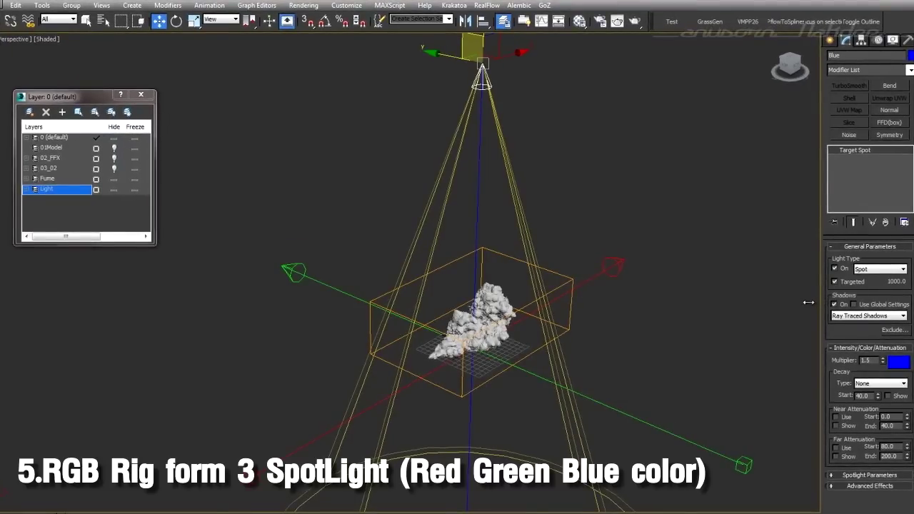
- Widen the command panel, switch to four viewports with Alt+W, and open the FumeFX grid settings
{"action": "left_click_drag", "start_coordinate": [809, 303], "coordinate": [724, 302]}
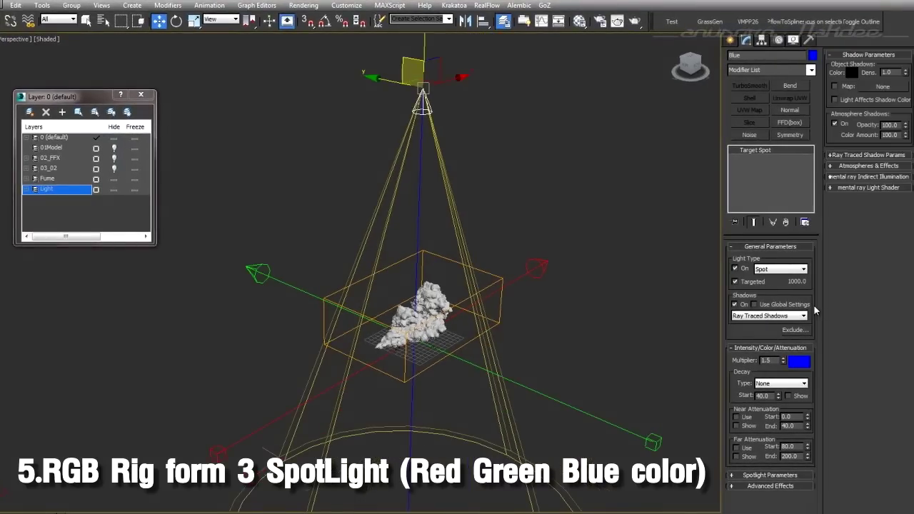
{"action": "mouse_move", "coordinate": [556, 259]}
{"action": "middle_mouse_down", "text": "alt"}
{"action": "mouse_move", "coordinate": [520, 273]}
{"action": "mouse_move", "coordinate": [456, 264]}
{"action": "mouse_move", "coordinate": [476, 278]}
{"action": "mouse_move", "coordinate": [495, 274]}
{"action": "middle_mouse_up", "text": "alt"}
{"action": "key", "text": "alt+w"}
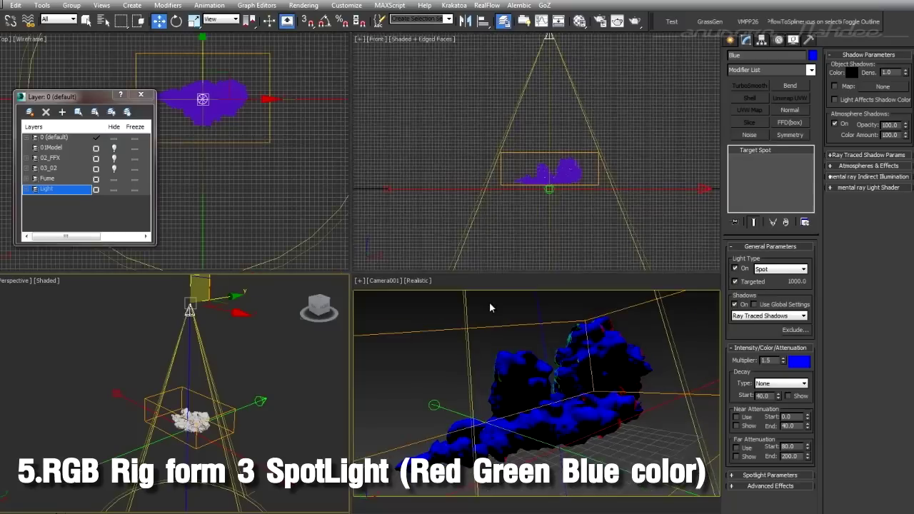
{"action": "left_click", "coordinate": [497, 309]}
{"action": "double_click", "coordinate": [529, 322]}
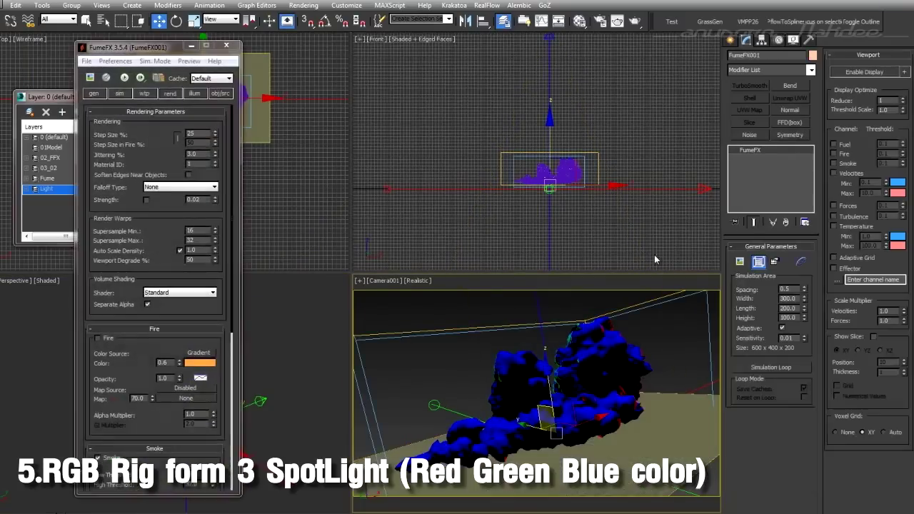
- Open the FumeFX Output Preview of the blue-lit smoke, moving windows aside
{"action": "left_click_drag", "start_coordinate": [147, 48], "coordinate": [192, 43]}
{"action": "left_click", "coordinate": [137, 73]}
{"action": "left_click_drag", "start_coordinate": [315, 73], "coordinate": [408, 59]}
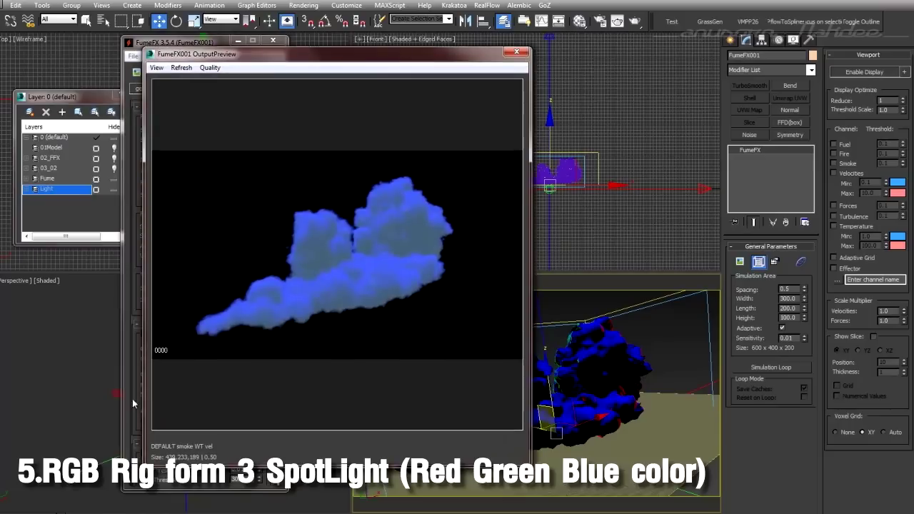
- Check the preview's Quality and View menus, shrink the preview window, and play it forward
{"action": "left_click", "coordinate": [210, 67]}
{"action": "left_click", "coordinate": [157, 67]}
{"action": "left_click", "coordinate": [157, 67]}
{"action": "left_click", "coordinate": [157, 68]}
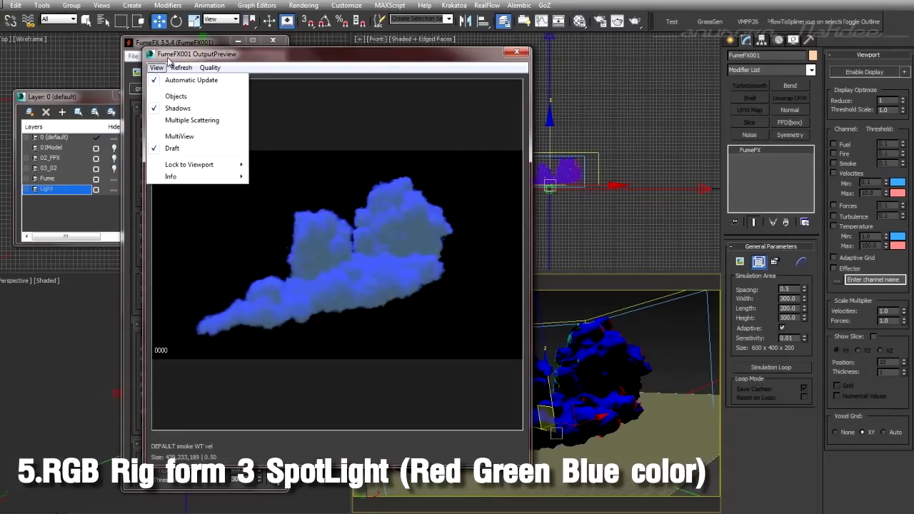
{"action": "left_click", "coordinate": [164, 67]}
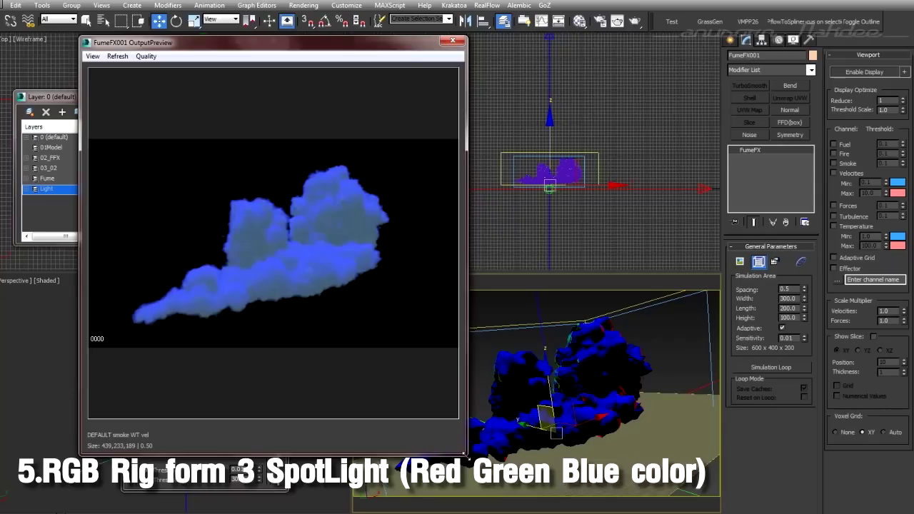
{"action": "left_click_drag", "start_coordinate": [466, 454], "coordinate": [413, 402]}
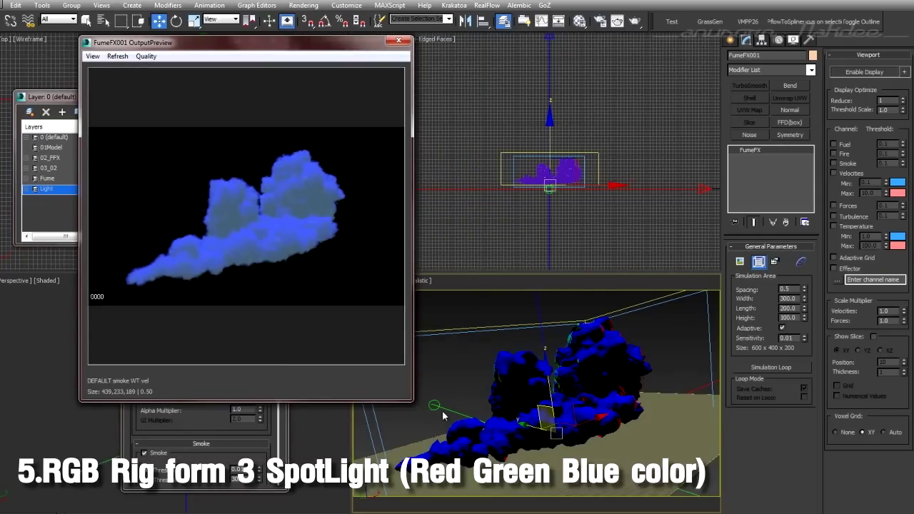
{"action": "key", "text": "slash"}
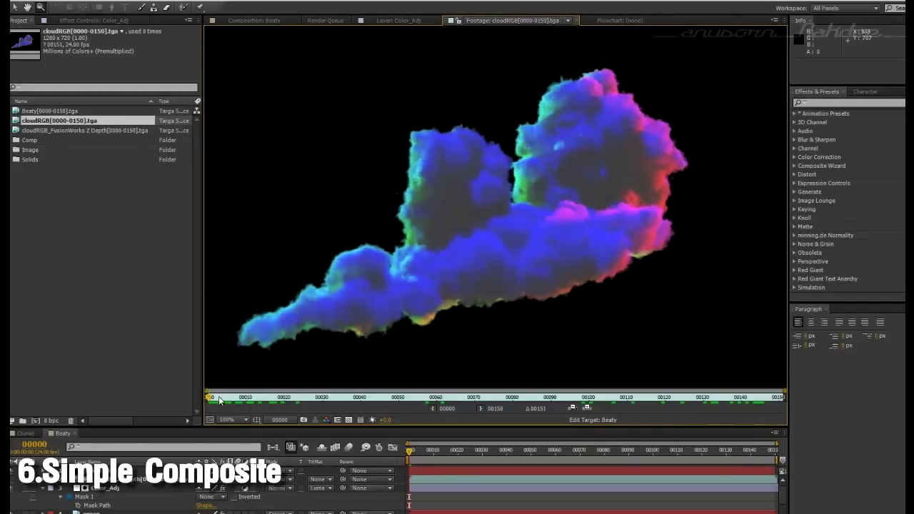
- Scrub the cloudRGB footage forward to frame 100 and back to its first frame
{"action": "left_click", "coordinate": [36, 203]}
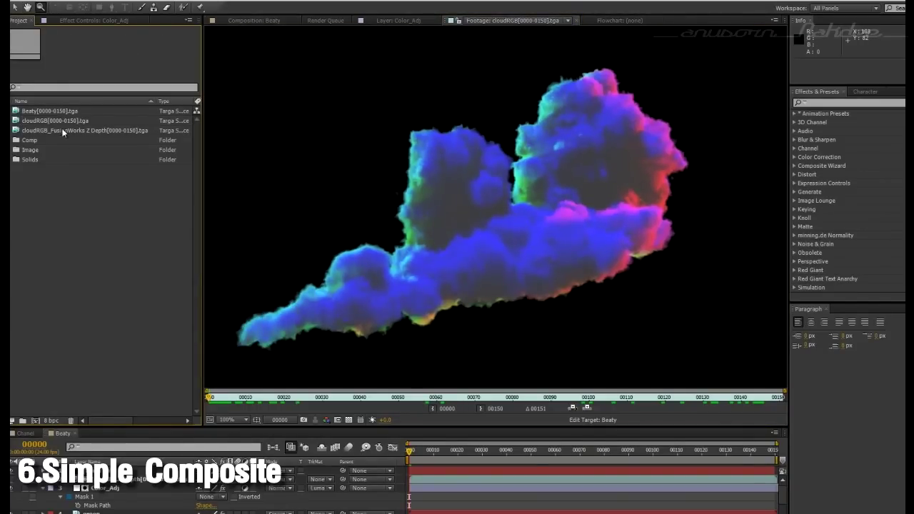
{"action": "left_click_drag", "start_coordinate": [238, 397], "coordinate": [588, 397]}
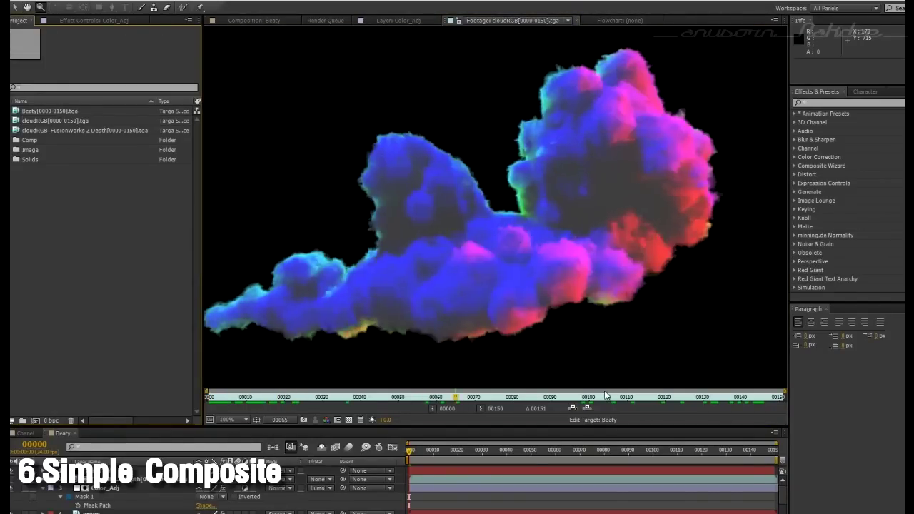
{"action": "left_click_drag", "start_coordinate": [486, 397], "coordinate": [208, 397]}
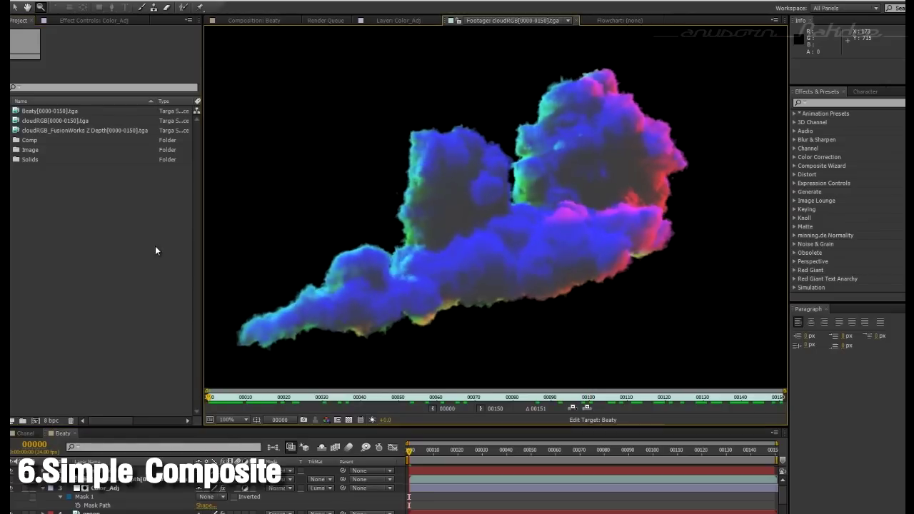
{"action": "left_click", "coordinate": [52, 121]}
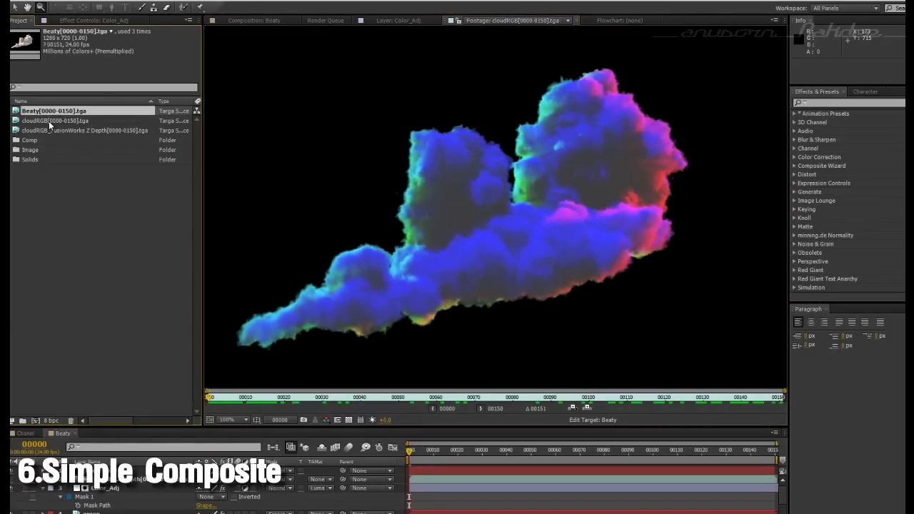
- Play the Beaty sequence, view the Z Depth pass, then return to the Beaty composition
{"action": "double_click", "coordinate": [51, 112]}
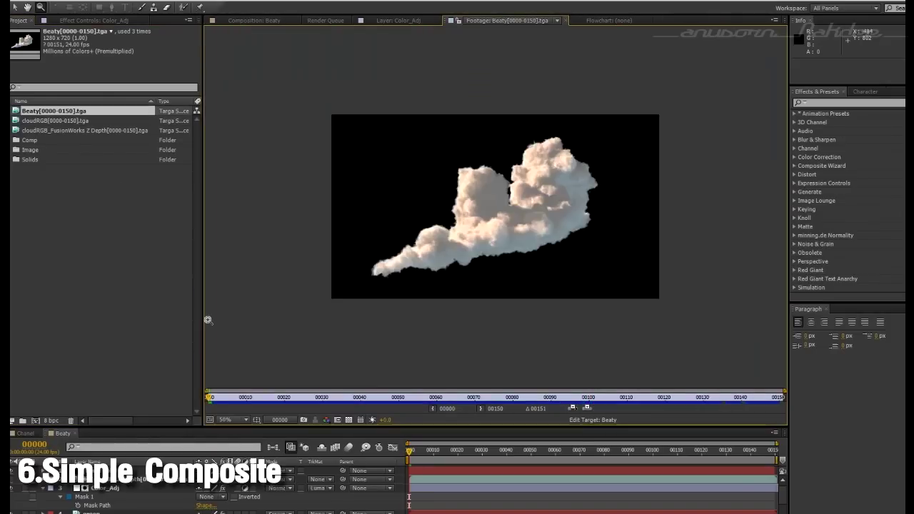
{"action": "left_click_drag", "start_coordinate": [223, 400], "coordinate": [239, 397]}
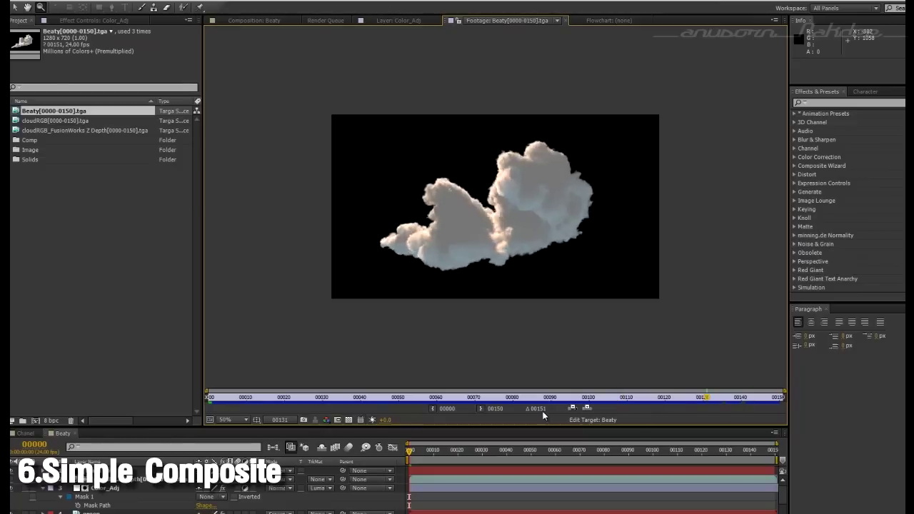
{"action": "key", "text": "KP_0"}
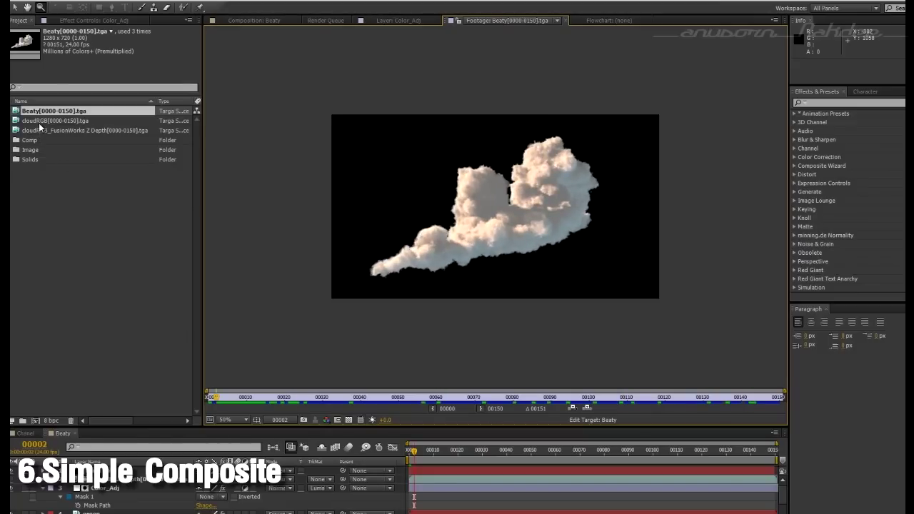
{"action": "double_click", "coordinate": [44, 132]}
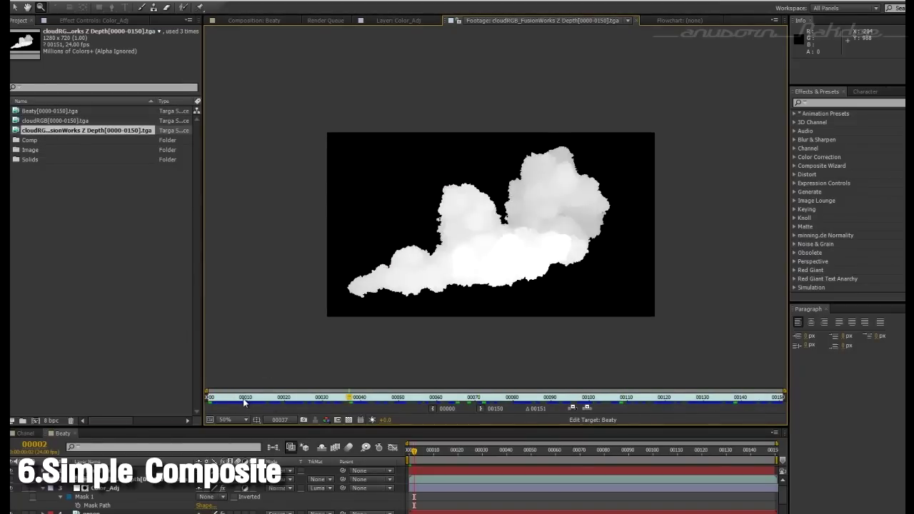
{"action": "key", "text": "space"}
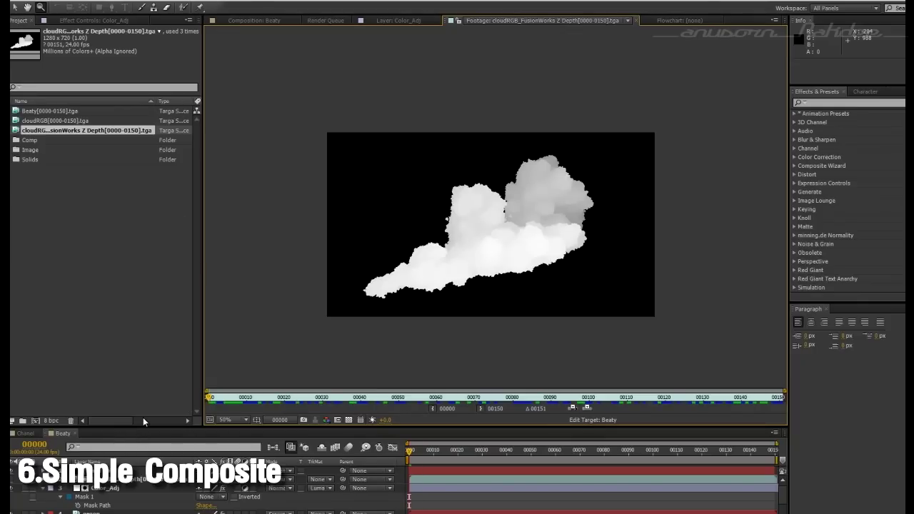
{"action": "left_click", "coordinate": [277, 20]}
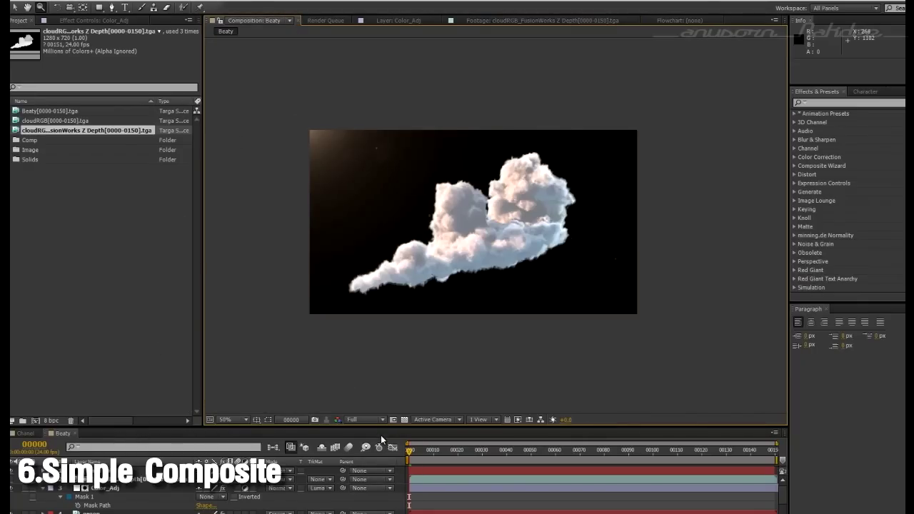
- Enlarge the layer list, collapse Color_Adj, solo layer 7 Beaty, and switch to the Chanel composition
{"action": "left_click_drag", "start_coordinate": [379, 425], "coordinate": [379, 306]}
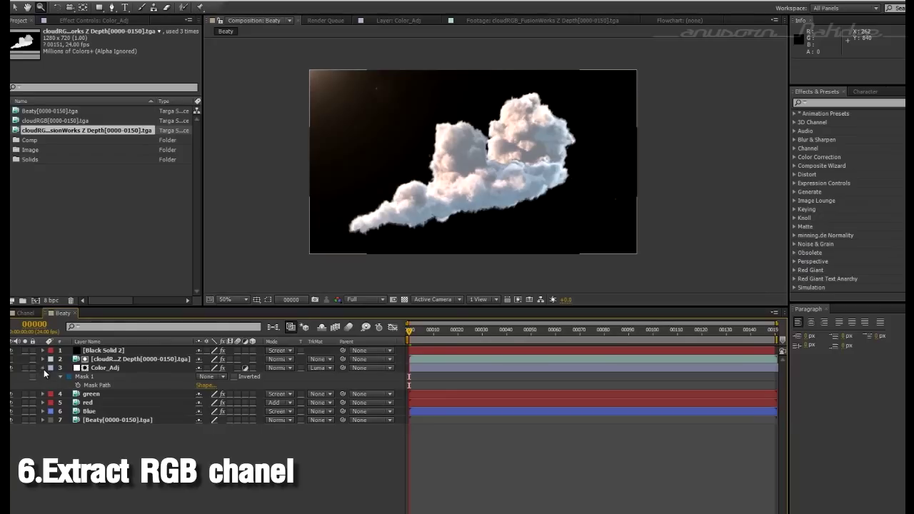
{"action": "left_click", "coordinate": [45, 368]}
{"action": "left_click", "coordinate": [95, 402]}
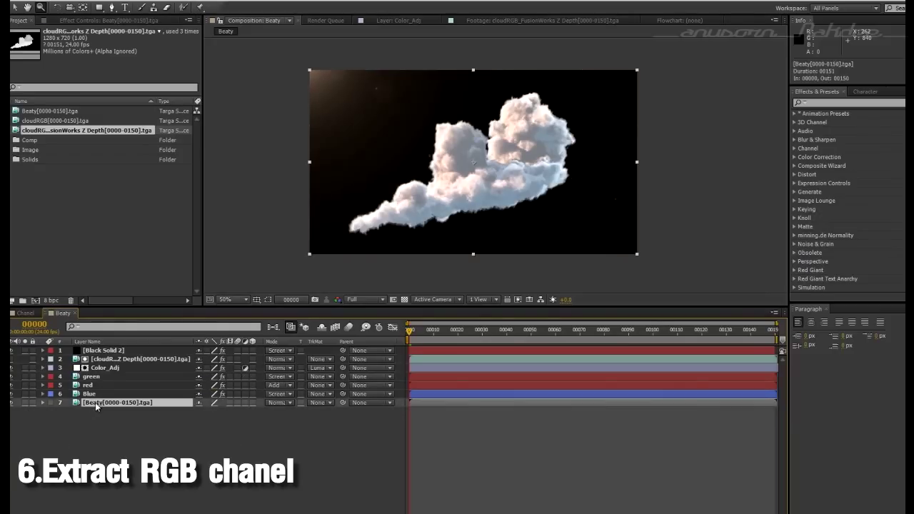
{"action": "left_click", "coordinate": [25, 402]}
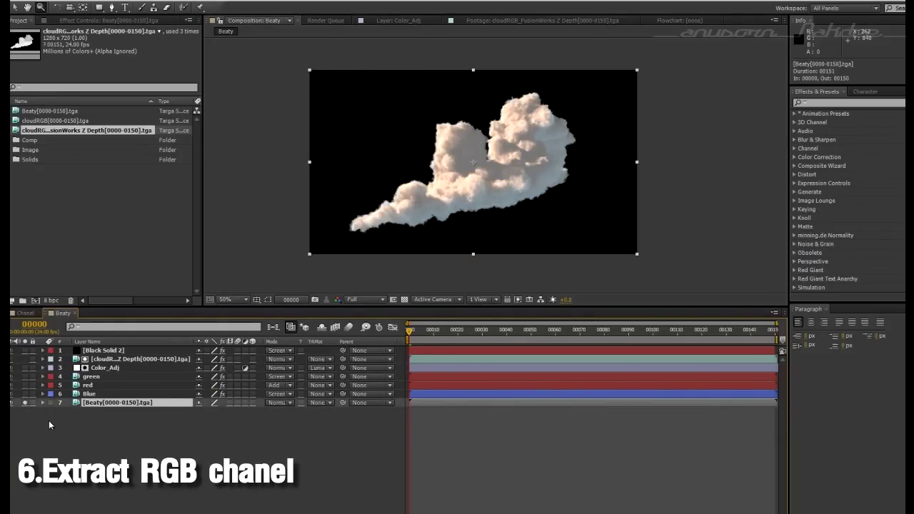
{"action": "left_click", "coordinate": [26, 313]}
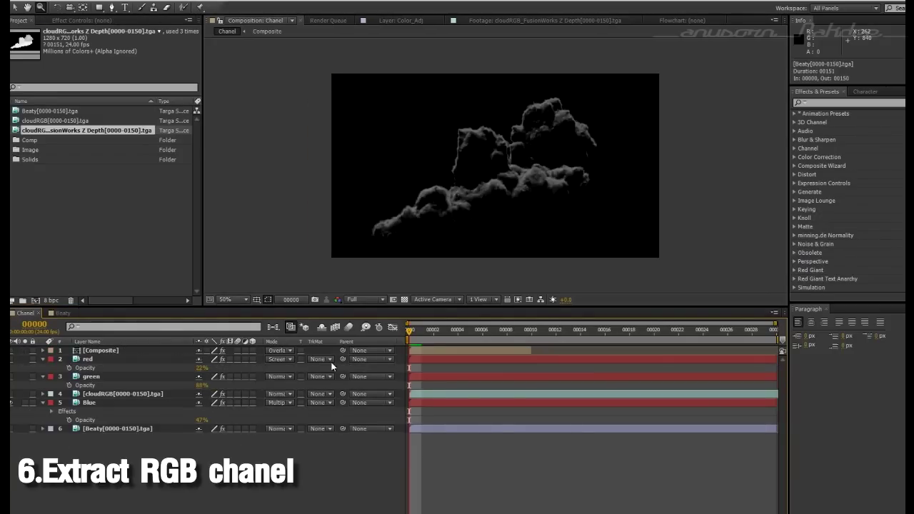
- Collapse the red, green and Blue layers and move cloudRGB to the bottom of the stack
{"action": "left_click", "coordinate": [43, 360]}
{"action": "left_click", "coordinate": [44, 368]}
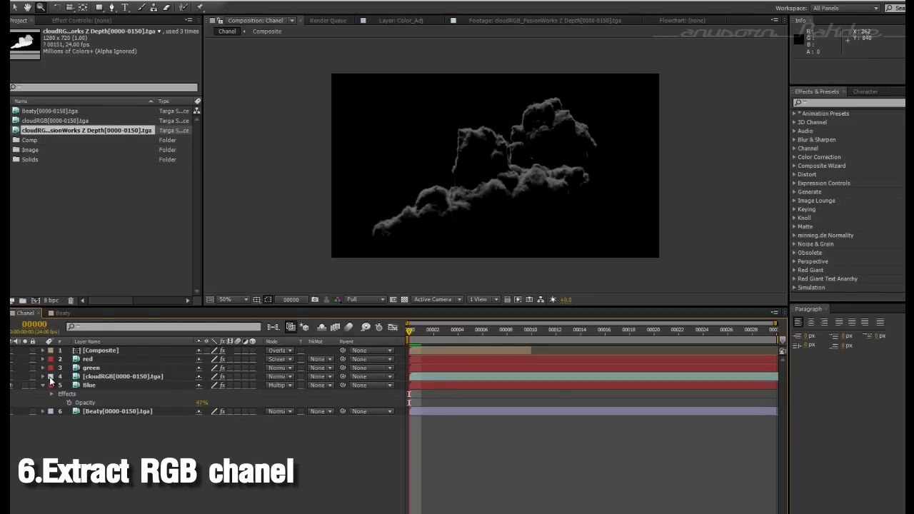
{"action": "left_click", "coordinate": [44, 385]}
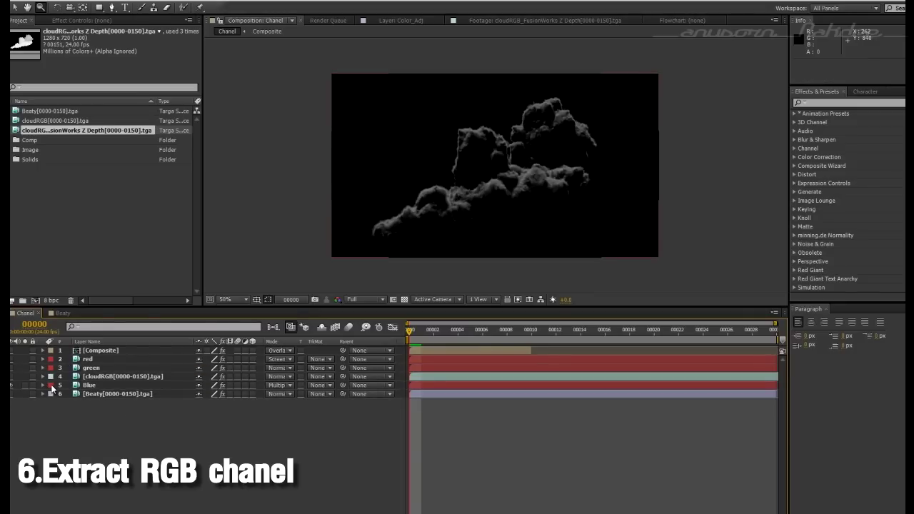
{"action": "left_click", "coordinate": [91, 385]}
{"action": "left_click_drag", "start_coordinate": [93, 376], "coordinate": [92, 401]}
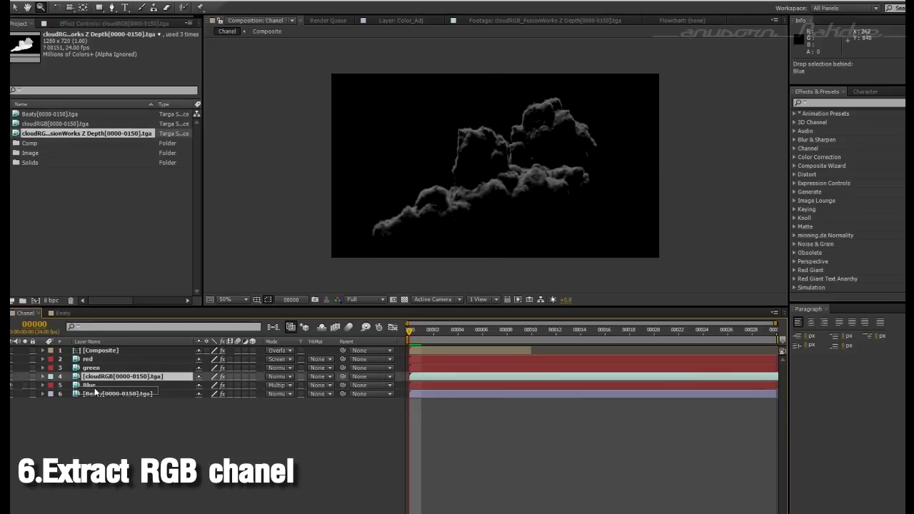
- Toggle the Blue, green and red layers' visibility until the preview goes black
{"action": "left_click", "coordinate": [89, 376]}
{"action": "left_click", "coordinate": [11, 377]}
{"action": "left_click", "coordinate": [10, 377]}
{"action": "left_click", "coordinate": [11, 368]}
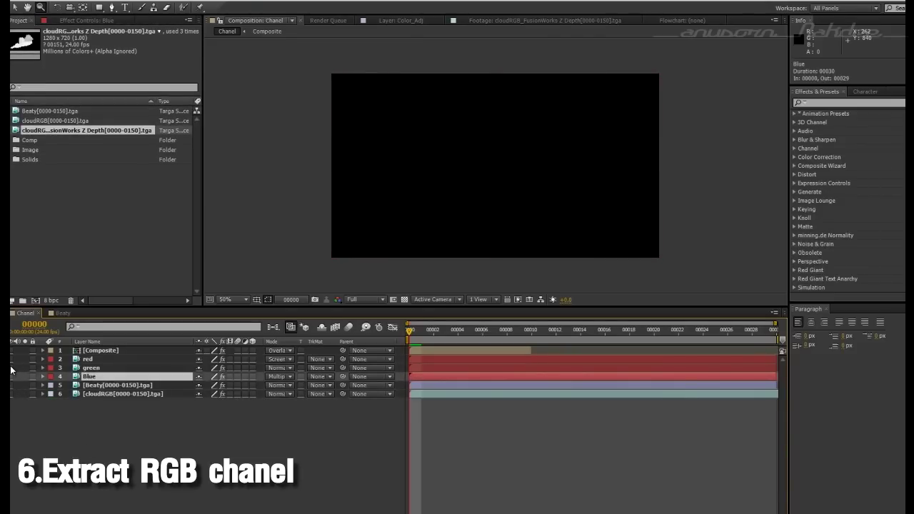
{"action": "left_click", "coordinate": [10, 368]}
{"action": "left_click", "coordinate": [11, 360]}
{"action": "left_click", "coordinate": [11, 362]}
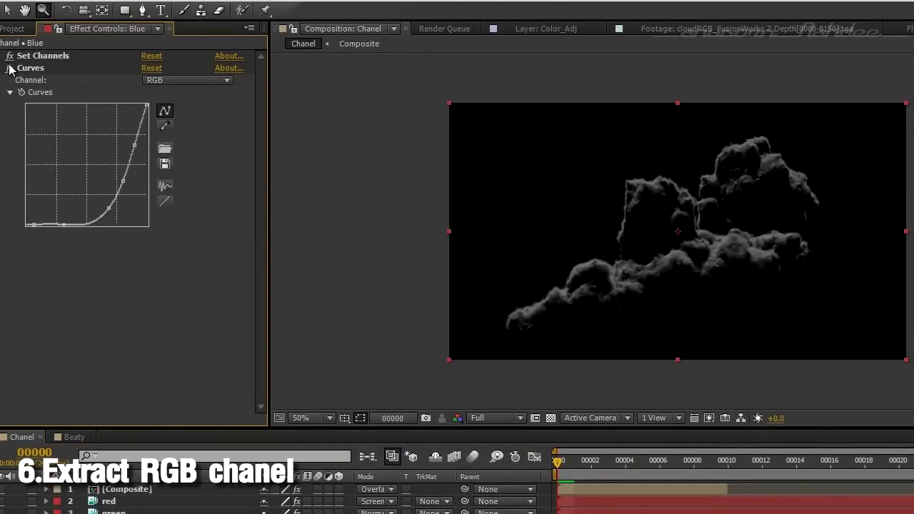
- Toggle the Blue layer's Set Channels and Curves effects off and on to compare, then reselect Blue in the Beaty comp
{"action": "left_click", "coordinate": [10, 68]}
{"action": "left_click", "coordinate": [9, 56]}
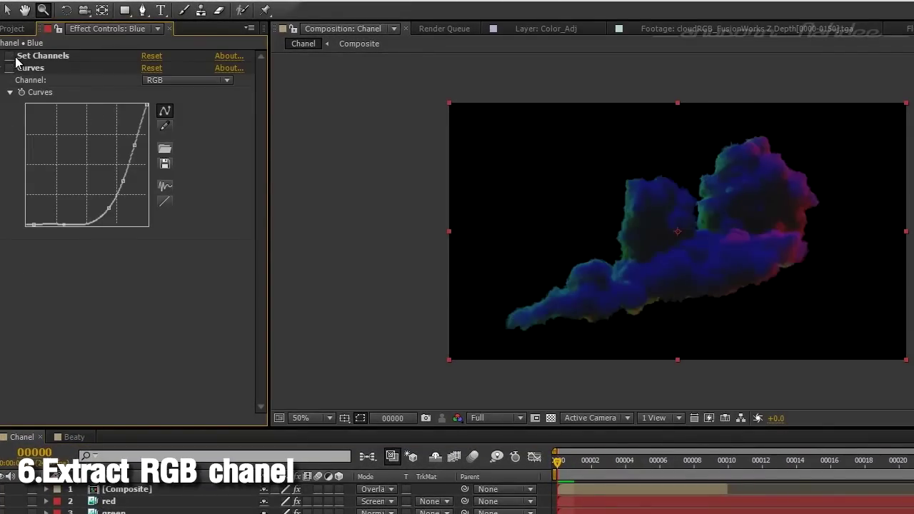
{"action": "left_click", "coordinate": [10, 57]}
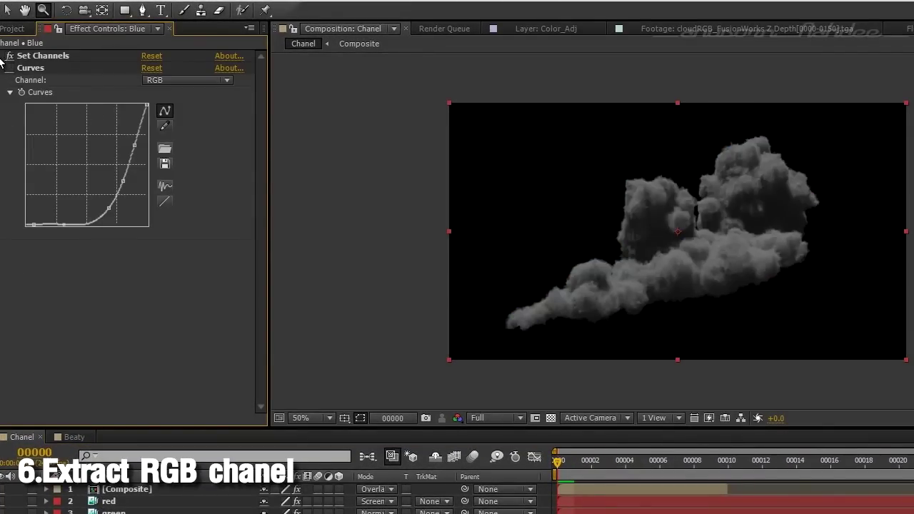
{"action": "left_click", "coordinate": [1, 57]}
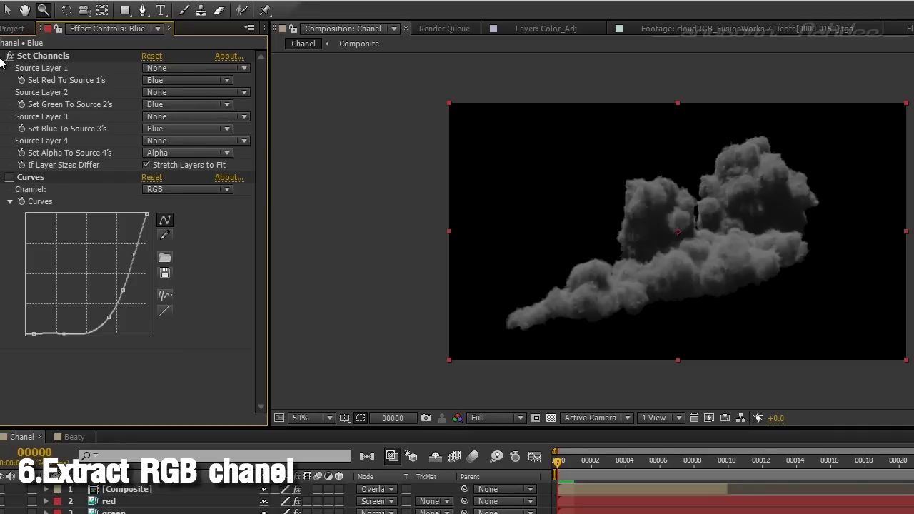
{"action": "left_click", "coordinate": [1, 57]}
{"action": "left_click", "coordinate": [10, 68]}
{"action": "left_click", "coordinate": [72, 437]}
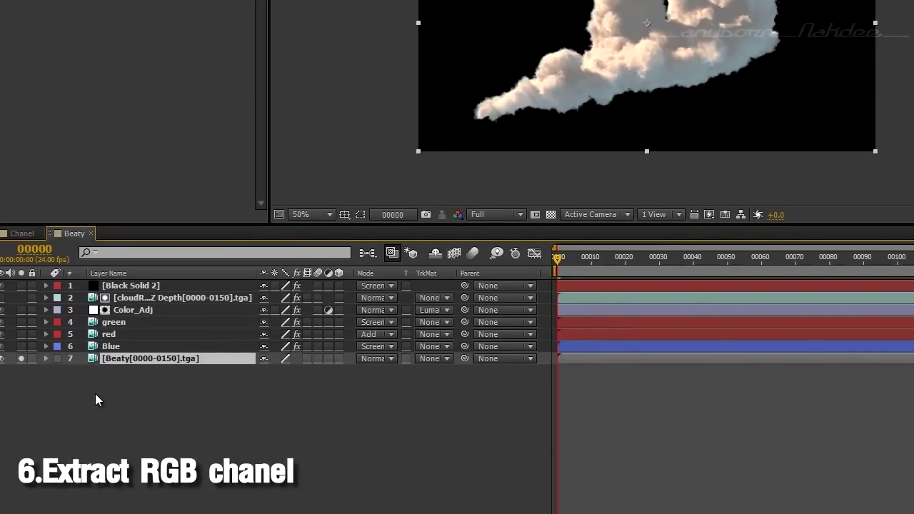
{"action": "left_click", "coordinate": [112, 350]}
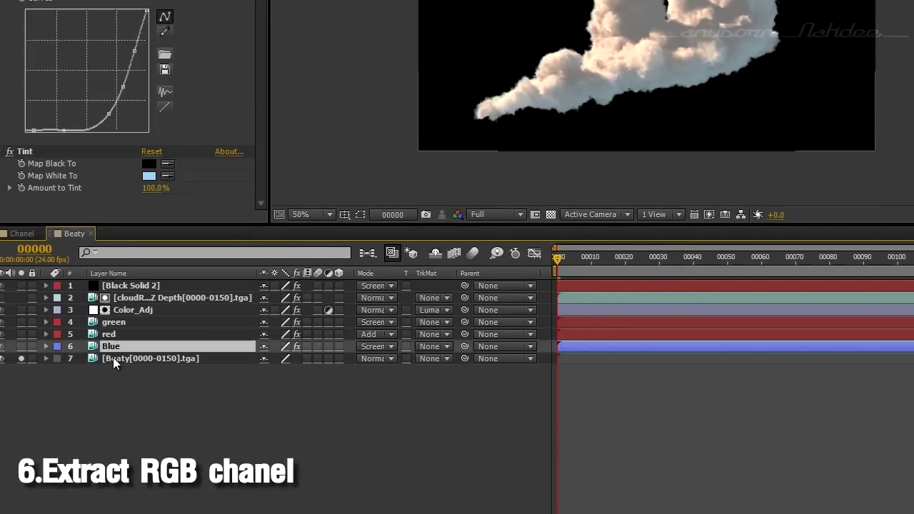
- Set the Blue layer's opacity to 48%
{"action": "left_click", "coordinate": [21, 346]}
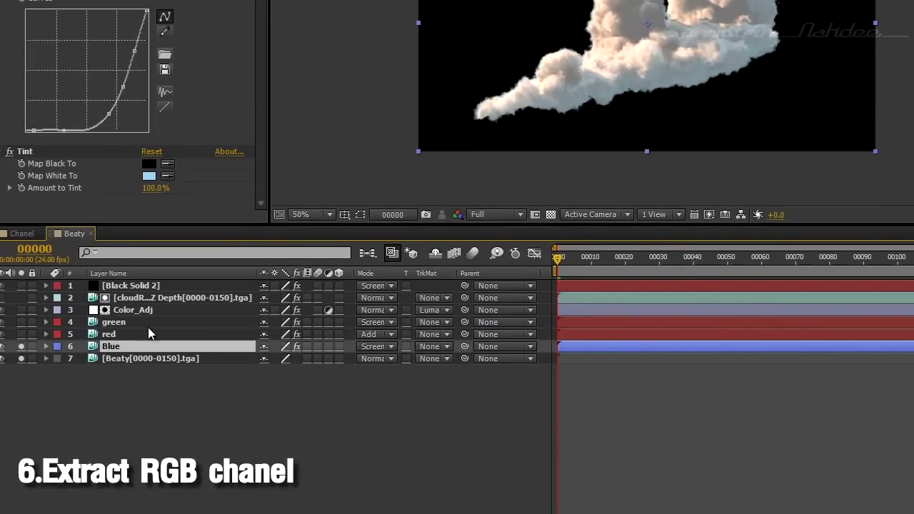
{"action": "key", "text": "t"}
{"action": "mouse_move", "coordinate": [263, 366]}
{"action": "left_mouse_down"}
{"action": "mouse_move", "coordinate": [272, 348]}
{"action": "mouse_move", "coordinate": [238, 448]}
{"action": "left_mouse_up"}
{"action": "key", "text": "Return"}
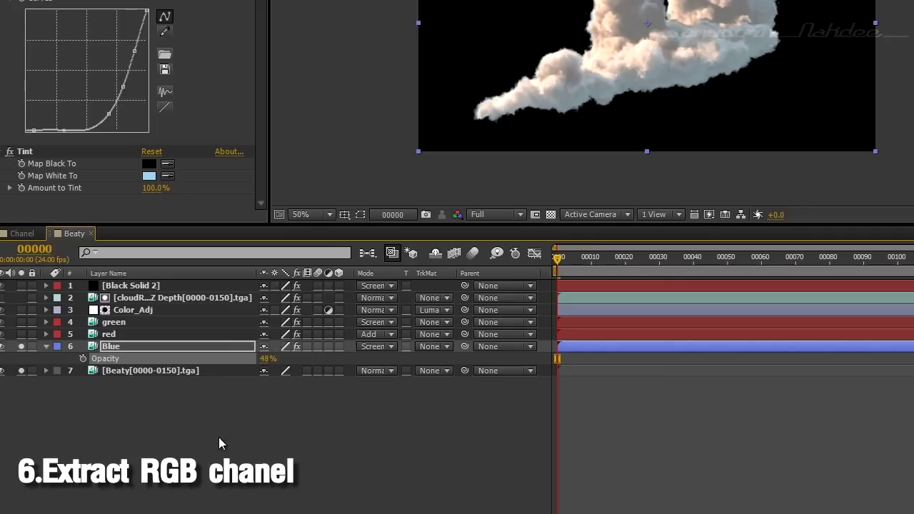
{"action": "key", "text": "Return"}
- Solo the red layer and view it at frame 113
{"action": "left_click", "coordinate": [78, 335]}
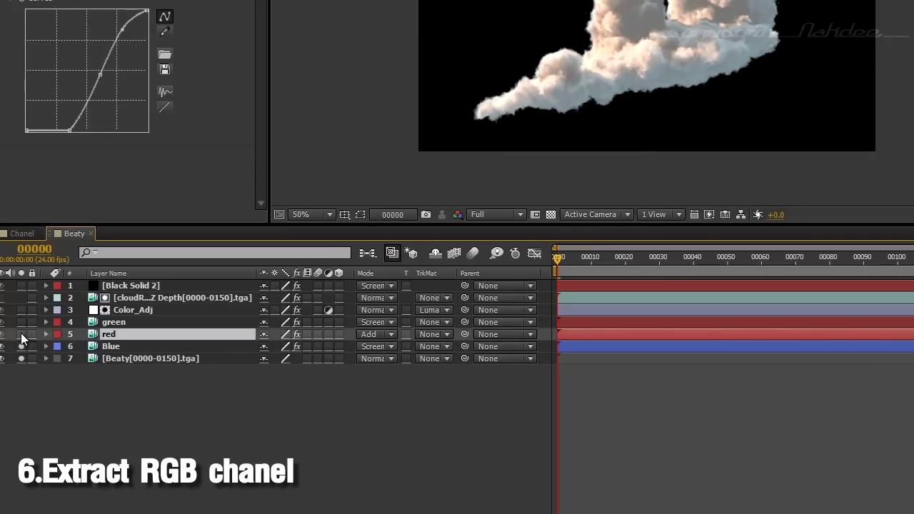
{"action": "left_click", "coordinate": [23, 335]}
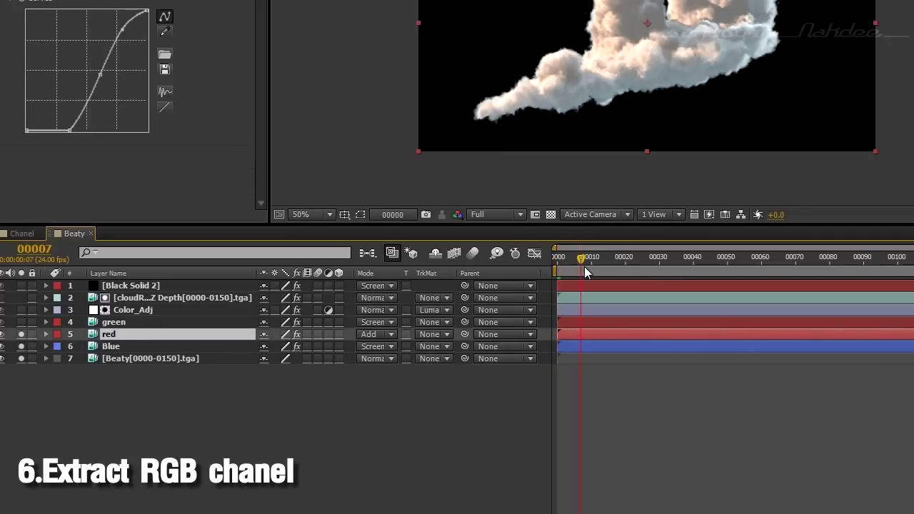
{"action": "left_click_drag", "start_coordinate": [581, 261], "coordinate": [907, 261]}
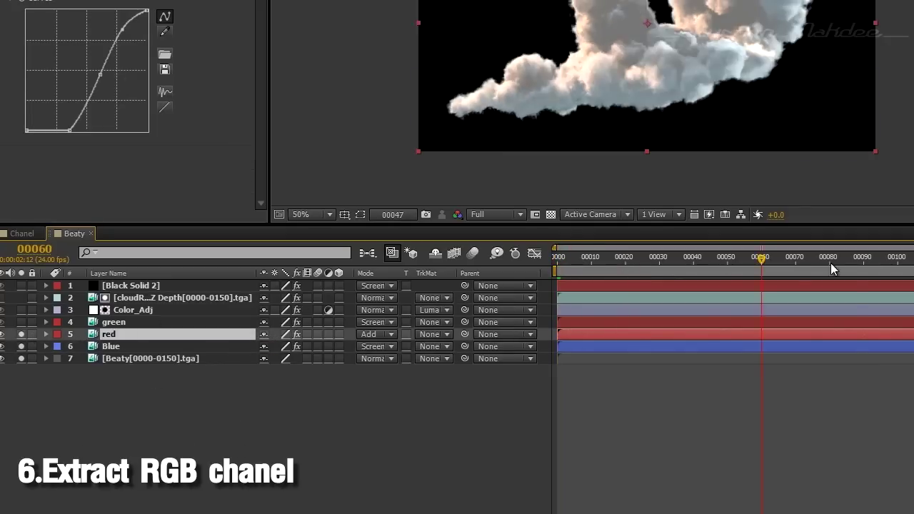
{"action": "left_click", "coordinate": [21, 334]}
{"action": "left_click", "coordinate": [21, 335]}
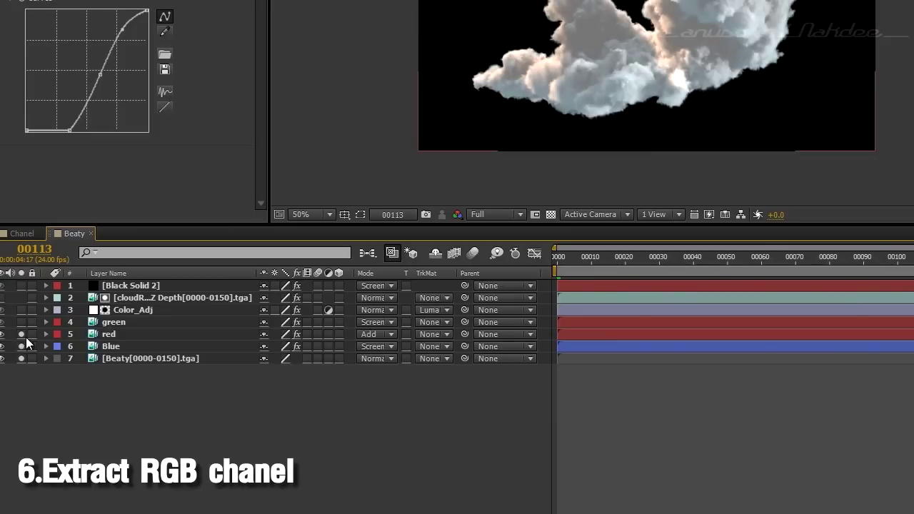
- Set the red layer's opacity to 25%, then select the green layer near the animation start
{"action": "left_click", "coordinate": [112, 334]}
{"action": "key", "text": "t"}
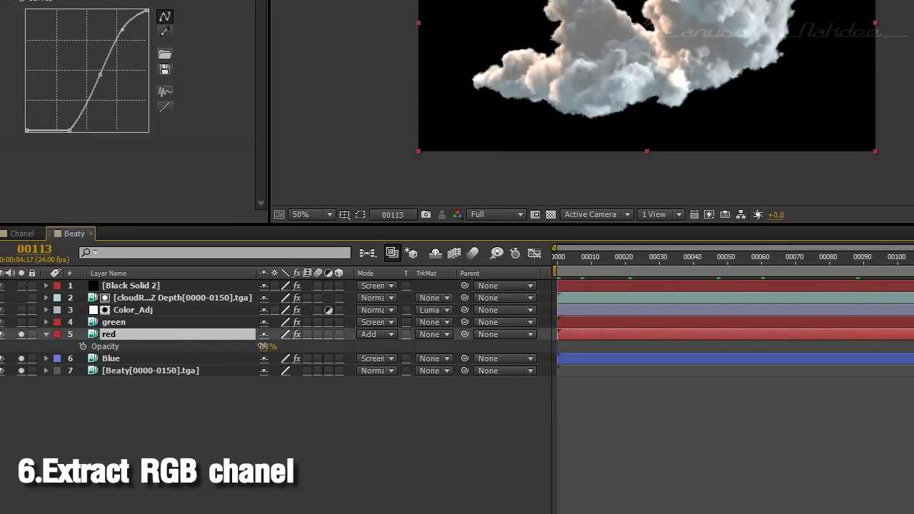
{"action": "left_click_drag", "start_coordinate": [267, 346], "coordinate": [226, 376]}
{"action": "key", "text": "t"}
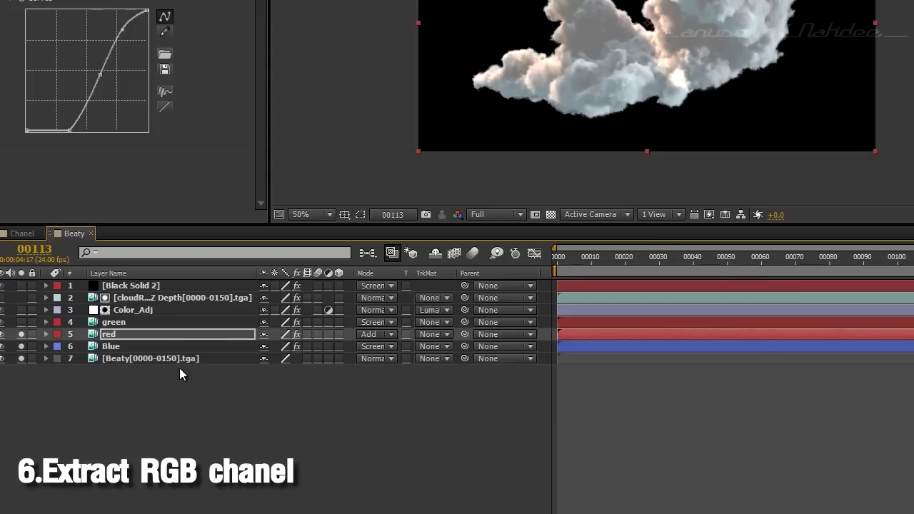
{"action": "left_click", "coordinate": [111, 322]}
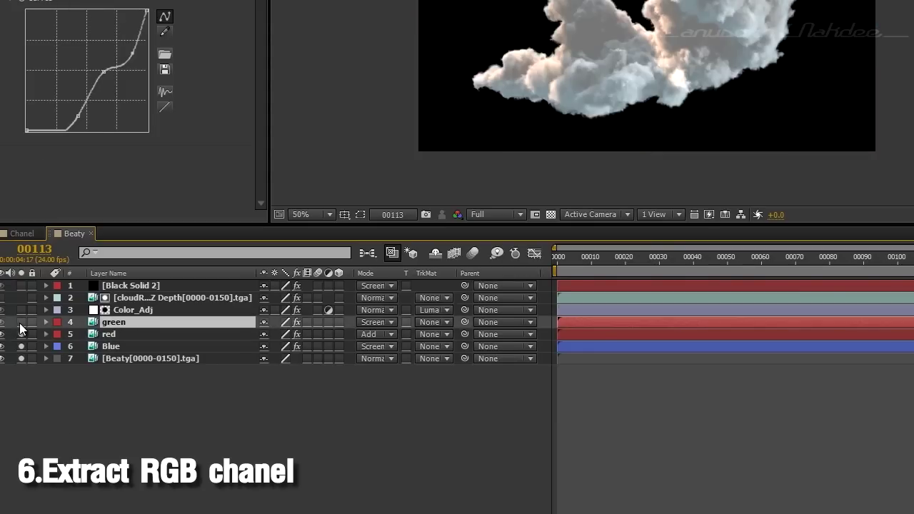
{"action": "left_click", "coordinate": [572, 258]}
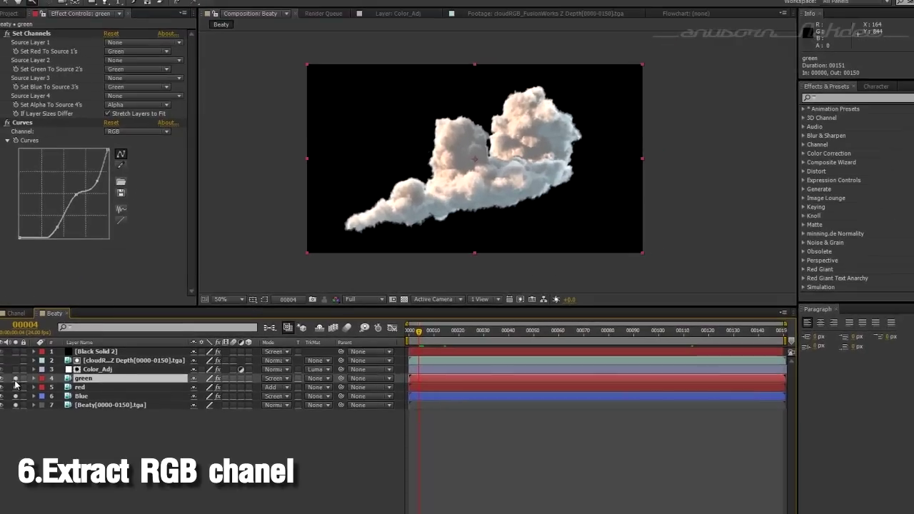
- Preview the composite, briefly check the greyscale depth pass, then show Color_Adj's Color Balance settings
{"action": "key", "text": "space"}
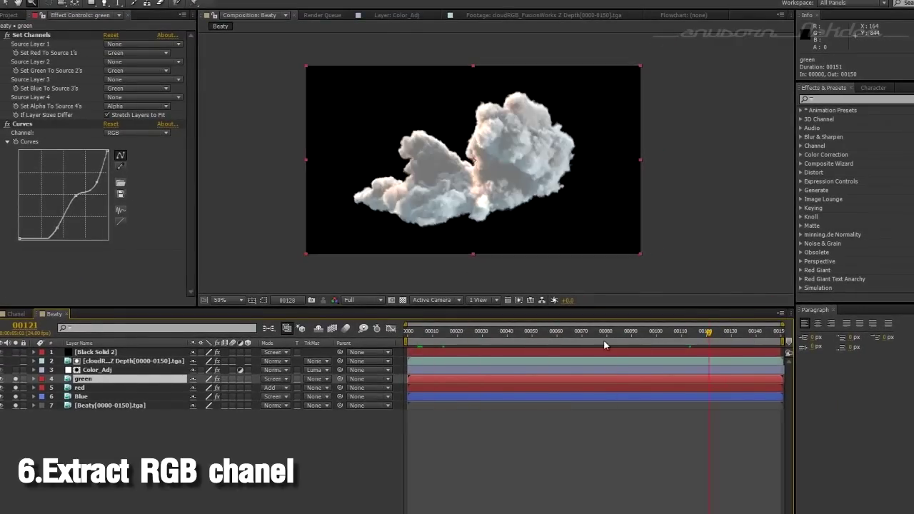
{"action": "left_click", "coordinate": [15, 362]}
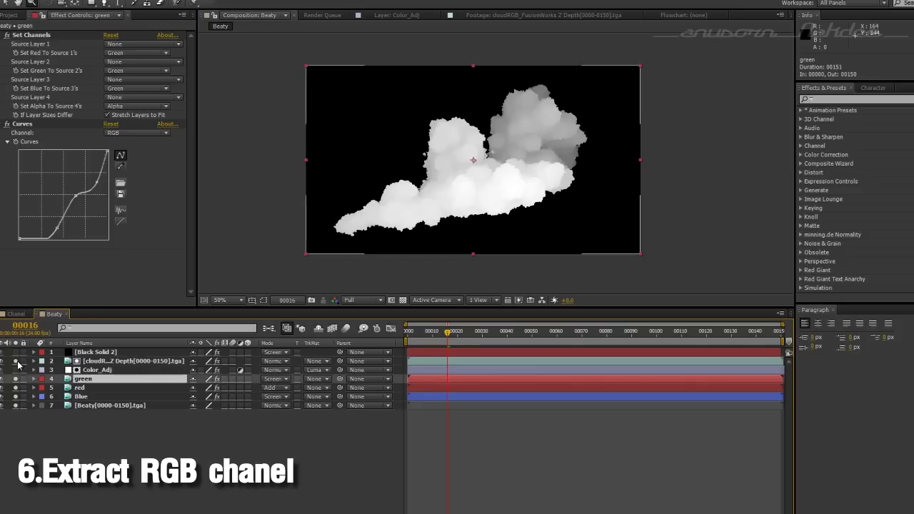
{"action": "left_click", "coordinate": [15, 361]}
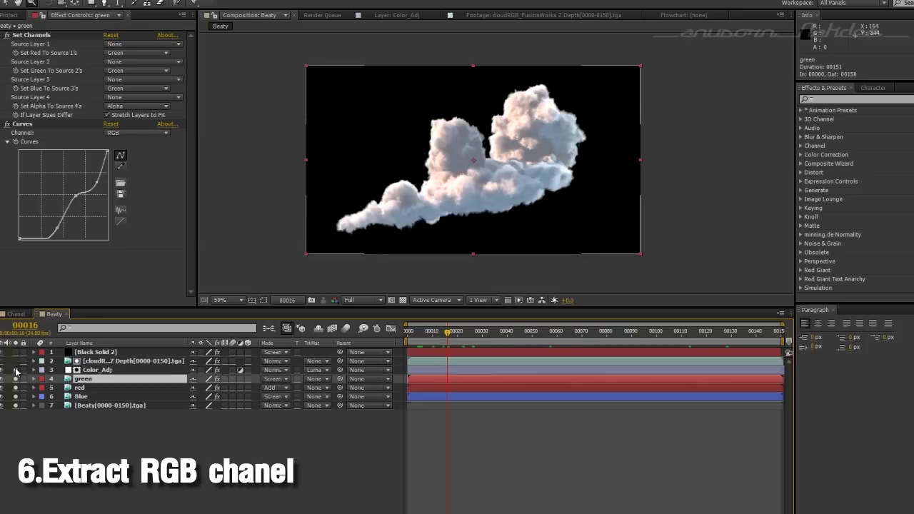
{"action": "left_click", "coordinate": [97, 370]}
{"action": "left_click", "coordinate": [334, 436]}
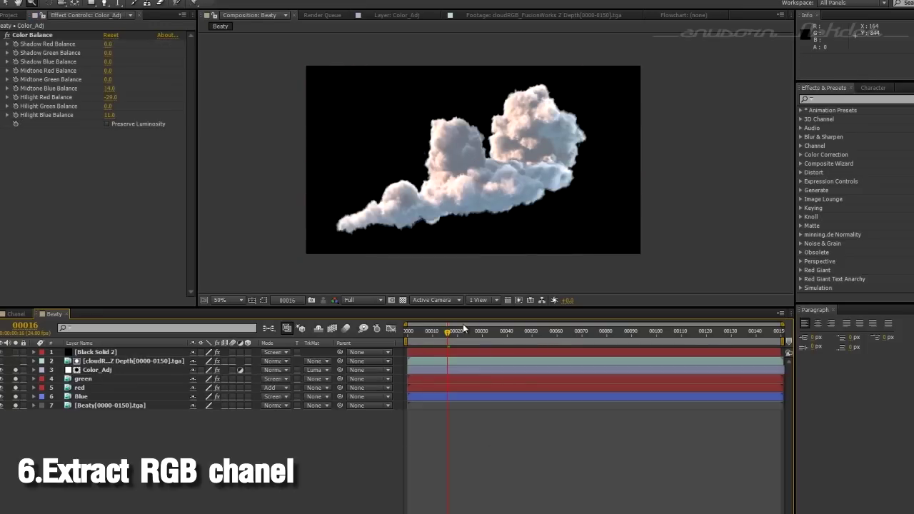
{"action": "left_click", "coordinate": [565, 334]}
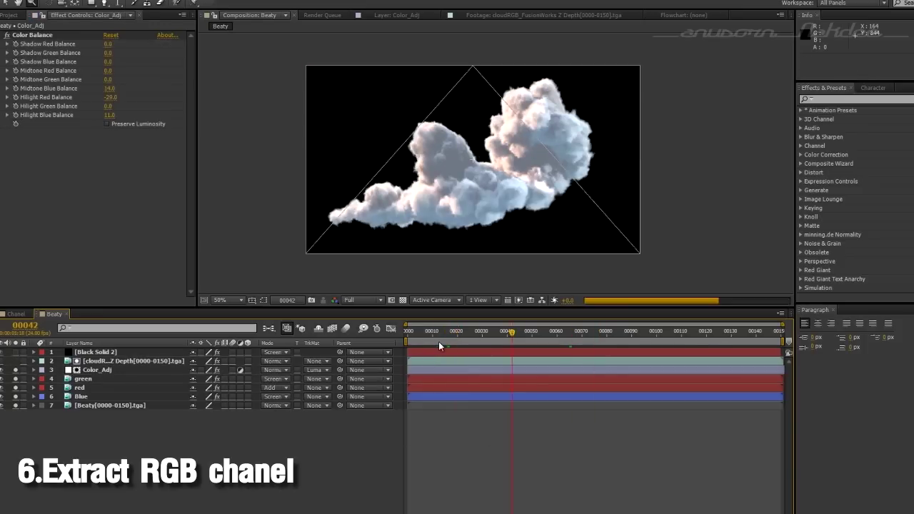
{"action": "left_click_drag", "start_coordinate": [557, 339], "coordinate": [430, 341]}
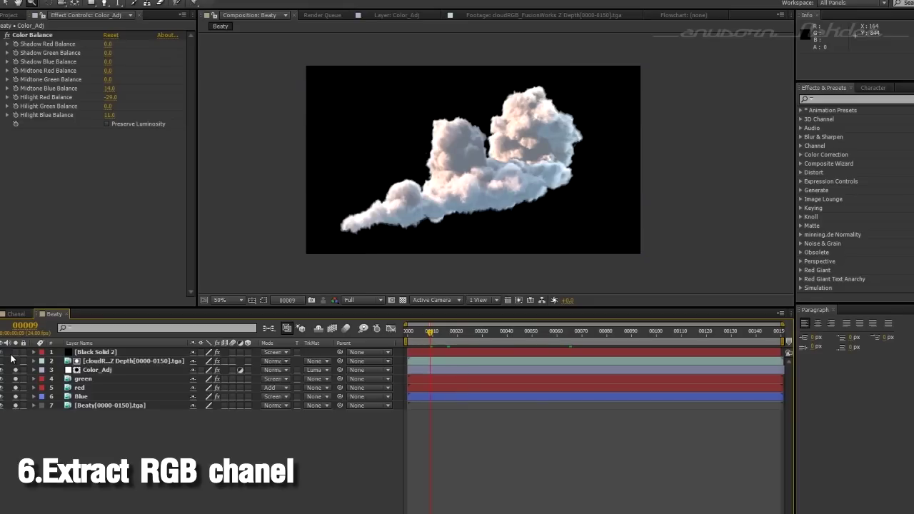
{"action": "left_click_drag", "start_coordinate": [444, 336], "coordinate": [780, 333]}
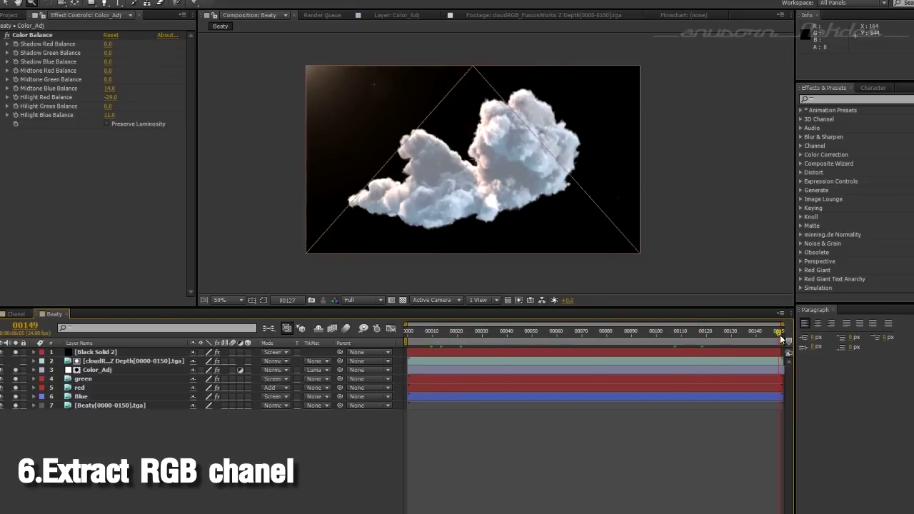
{"action": "key", "text": "Home"}
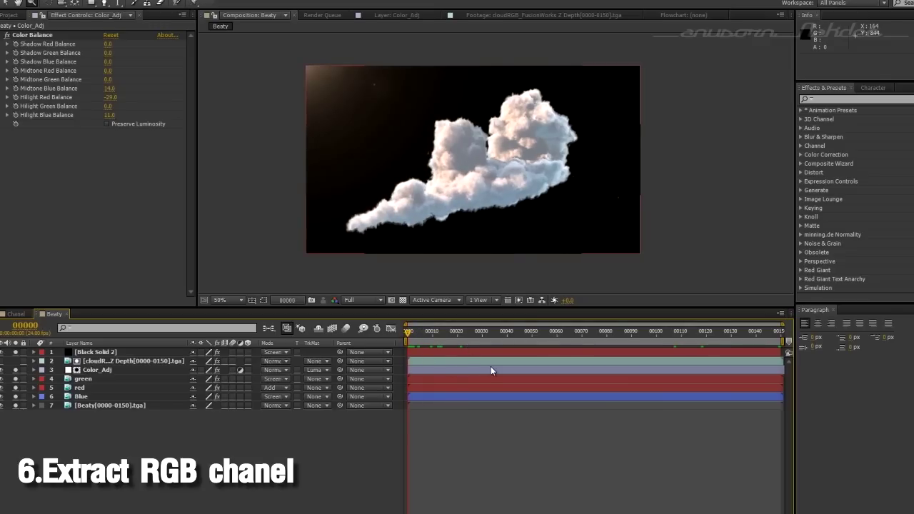
{"action": "key", "text": "z"}
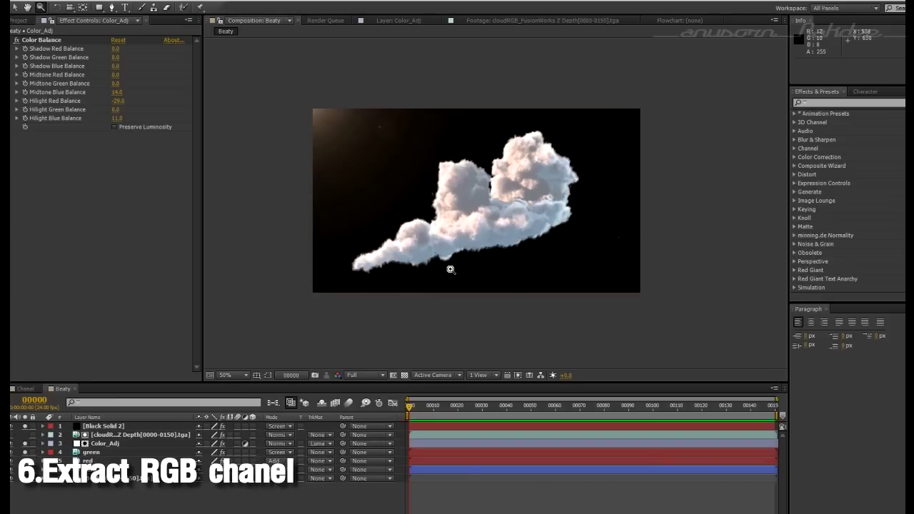
- Zoom the cloud view to 100%, pan across the cloud, and widen the viewer area
{"action": "left_click", "coordinate": [448, 262]}
{"action": "left_click_drag", "start_coordinate": [450, 266], "coordinate": [442, 364]}
{"action": "mouse_move", "coordinate": [422, 410]}
{"action": "left_mouse_down"}
{"action": "mouse_move", "coordinate": [517, 417]}
{"action": "mouse_move", "coordinate": [663, 405]}
{"action": "left_mouse_up"}
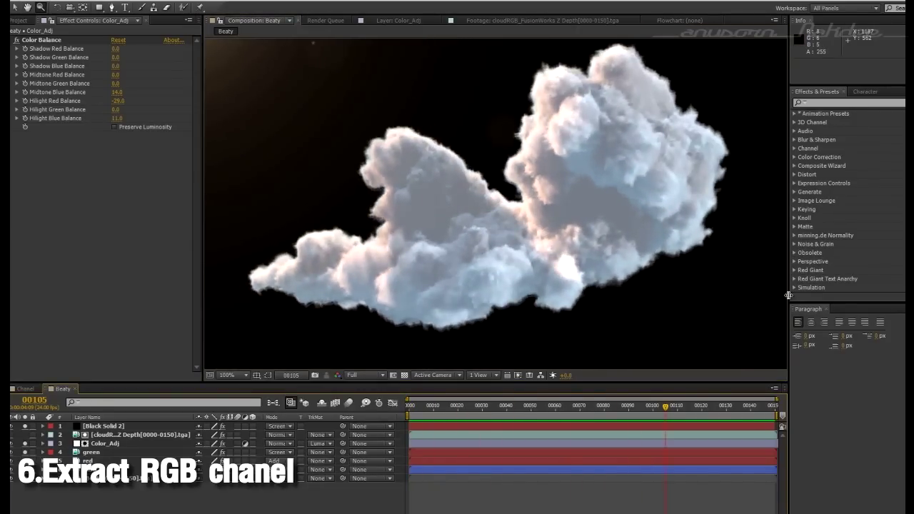
{"action": "left_click_drag", "start_coordinate": [788, 295], "coordinate": [907, 295]}
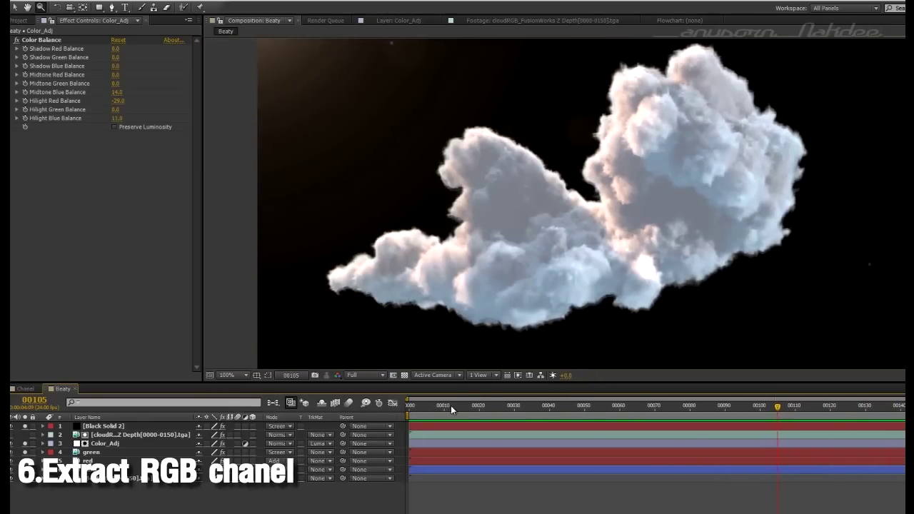